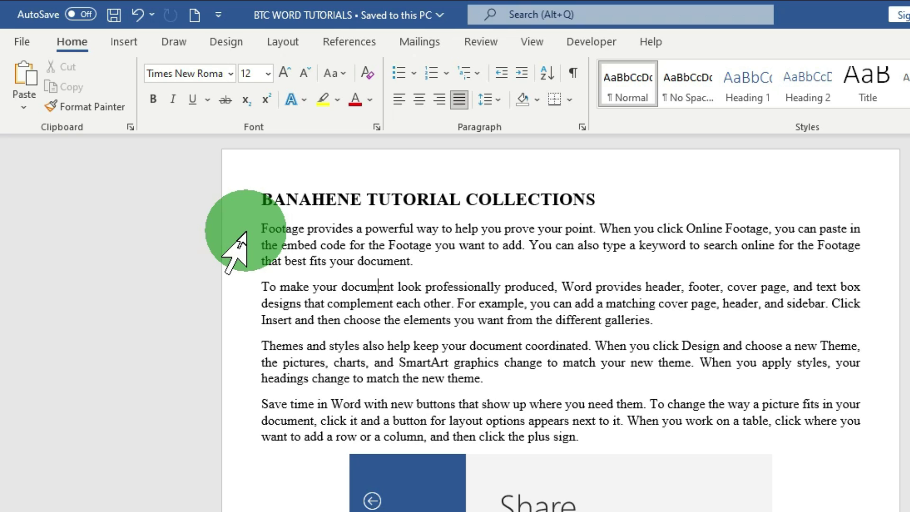
Step: Select the first body paragraph, beginning 'Footage provides a powerful way', and make it red
double_click(245, 232)
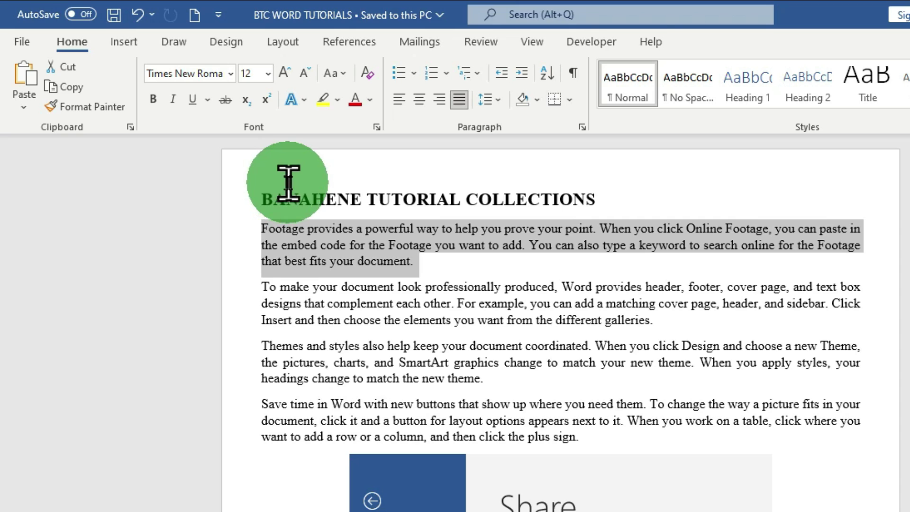
click(352, 108)
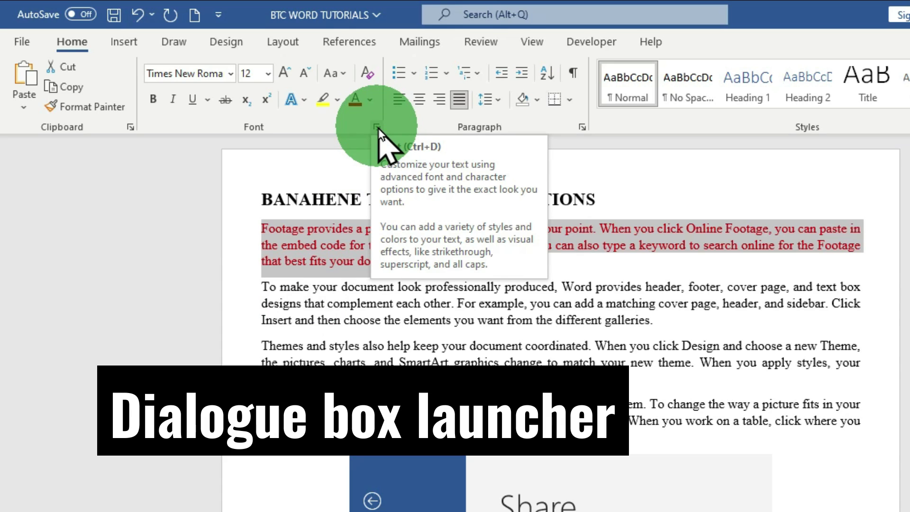
Step: Open the Font dialog for the red paragraph, trying the launcher, Ctrl+D and Ctrl+Shift+P
click(377, 127)
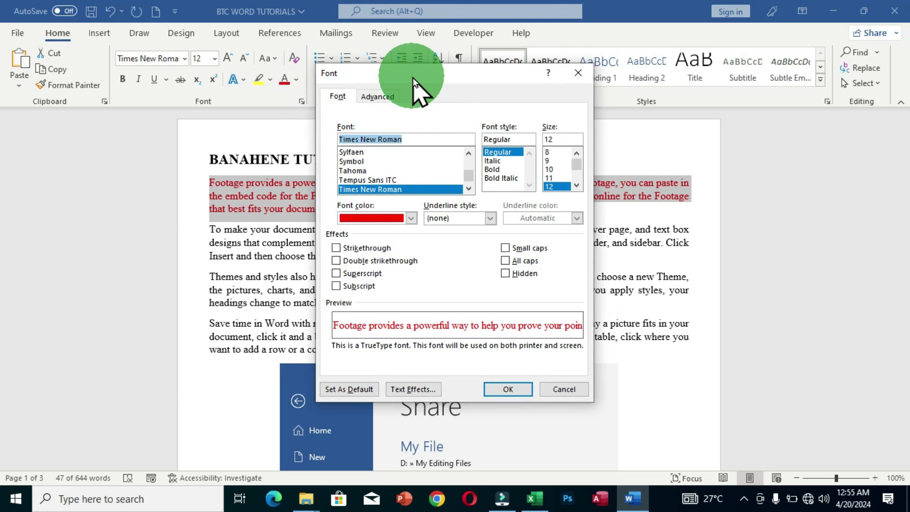
click(581, 76)
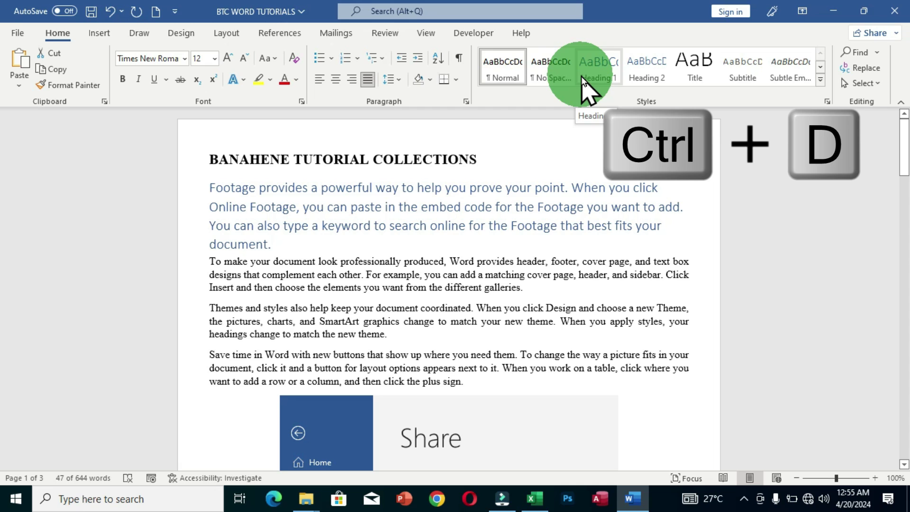
key(ctrl+d)
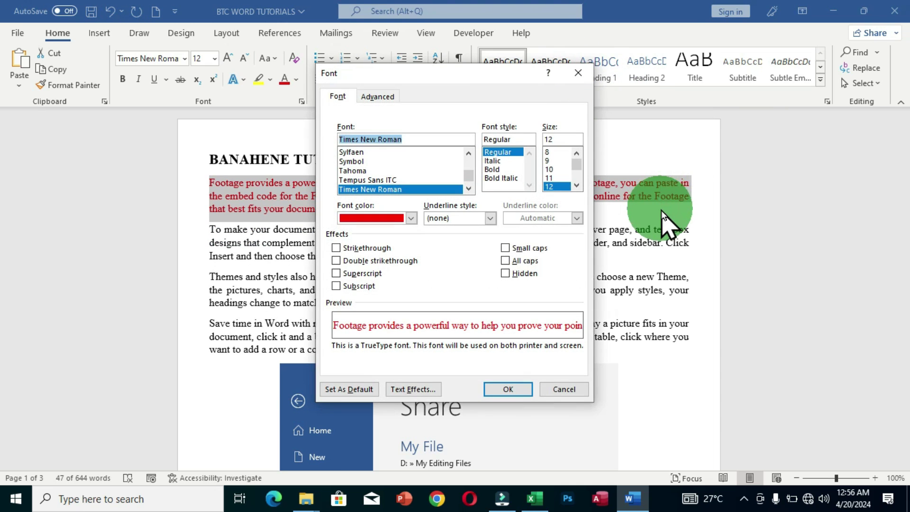
click(577, 72)
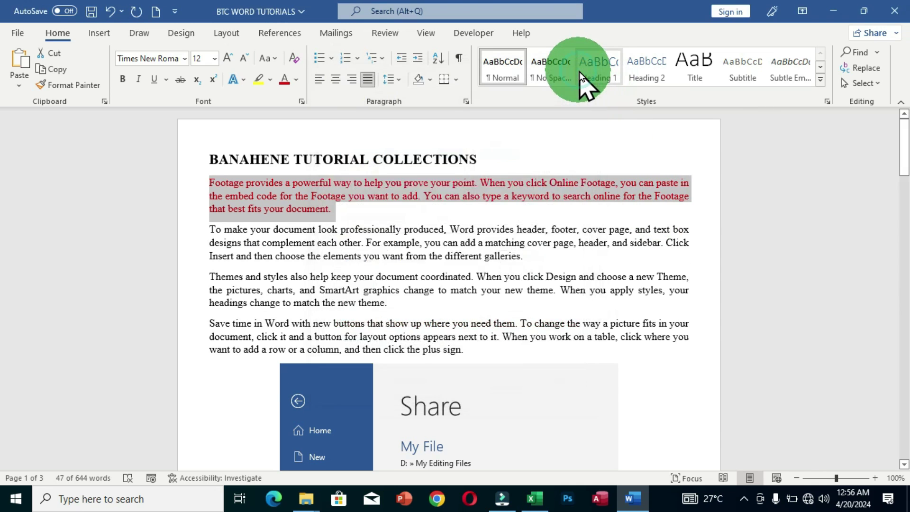
key(ctrl+shift+p)
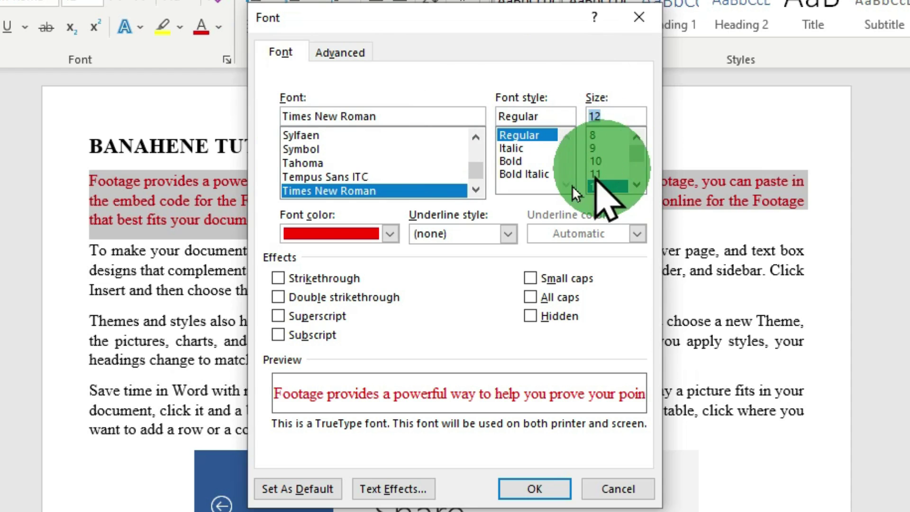
Step: Choose dark blue as the font colour and leave Underline style at (none)
click(389, 232)
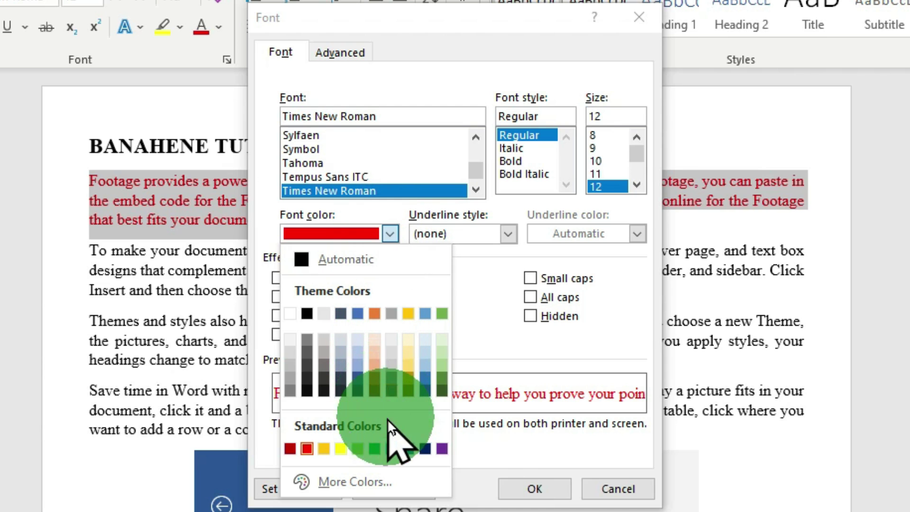
click(430, 451)
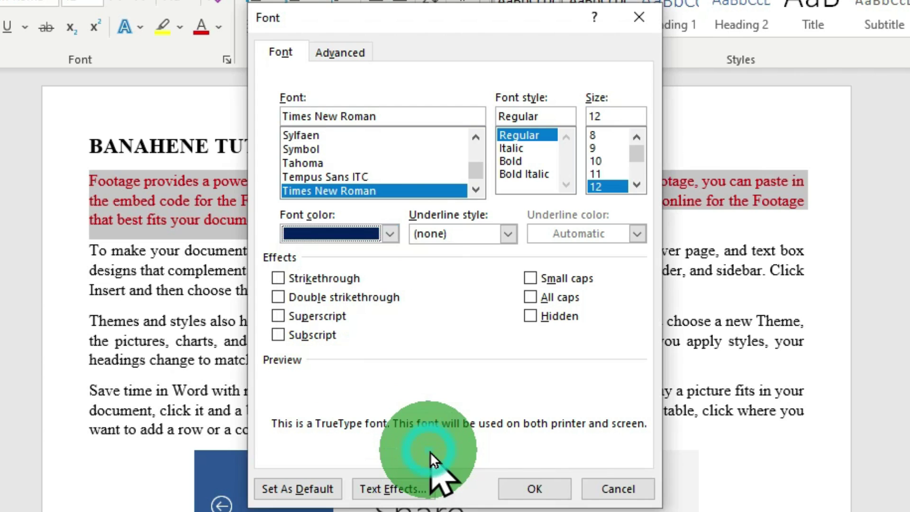
click(511, 236)
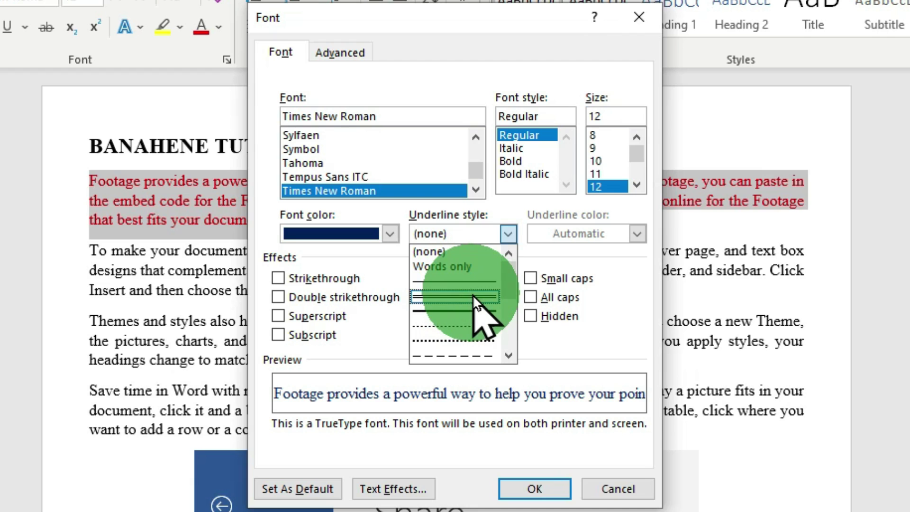
click(505, 243)
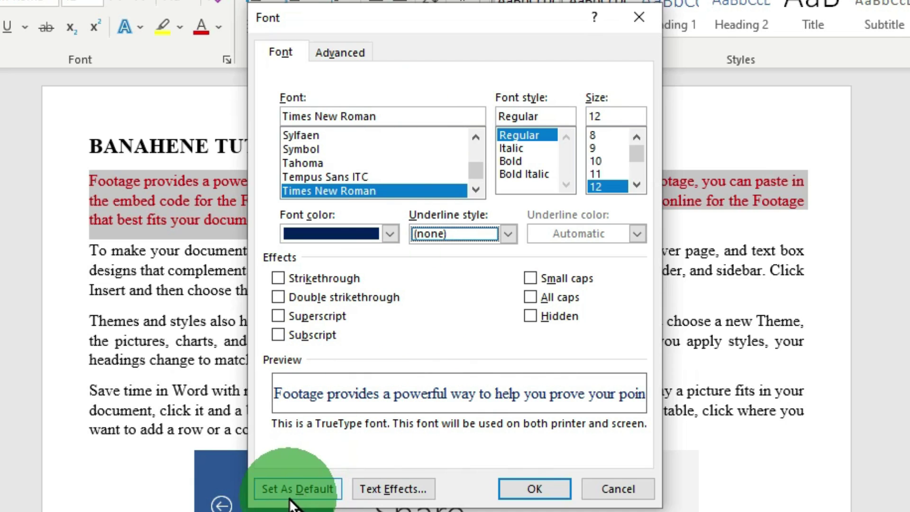
click(388, 489)
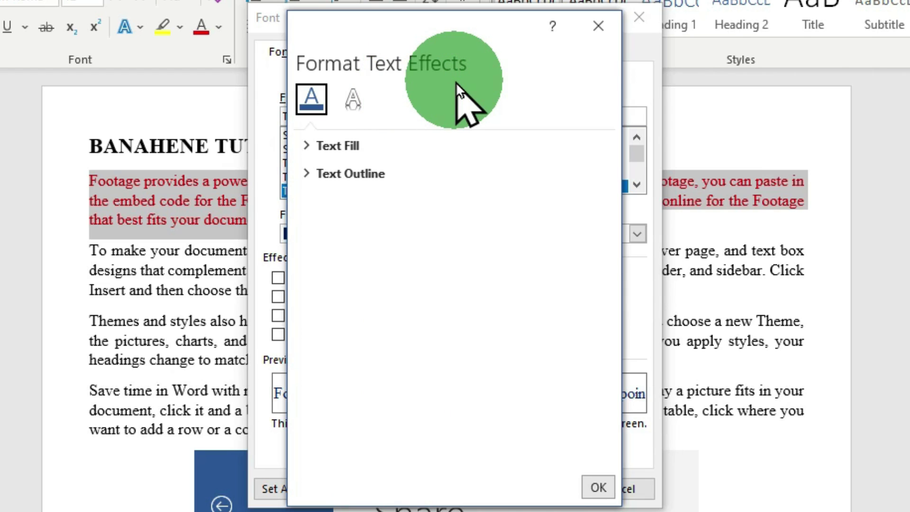
click(302, 149)
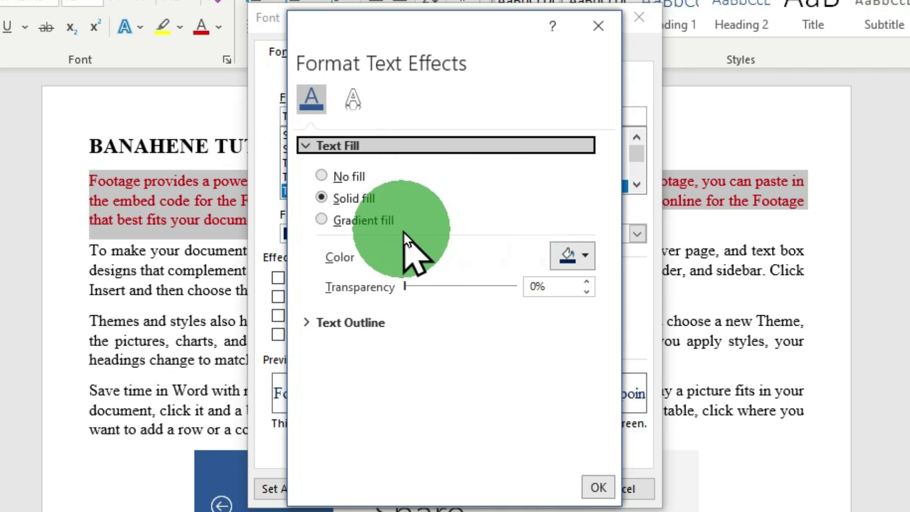
click(305, 324)
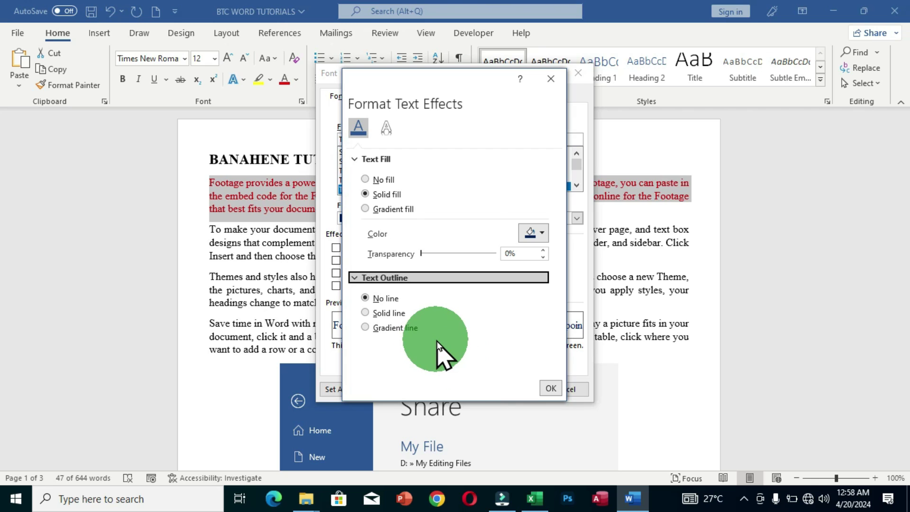
click(544, 78)
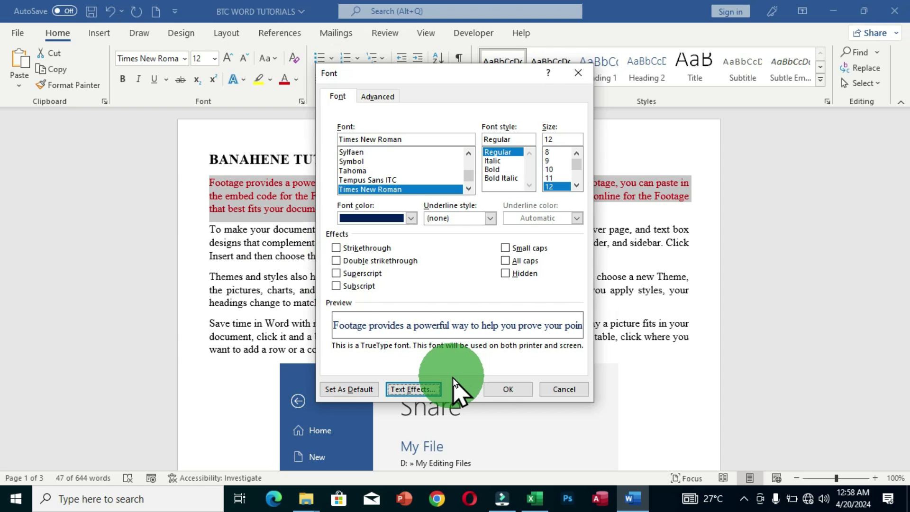
Step: Review the Advanced character spacing, then confirm the dark blue colour with OK
click(386, 99)
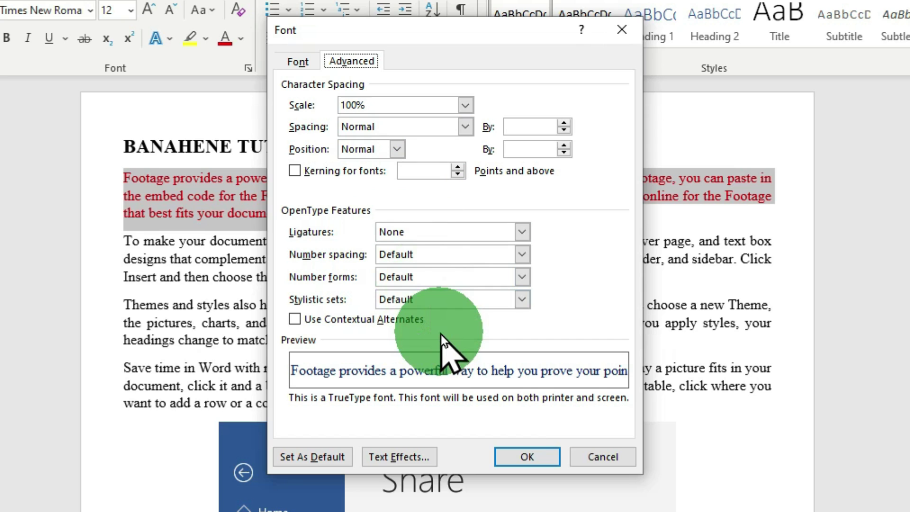
click(530, 457)
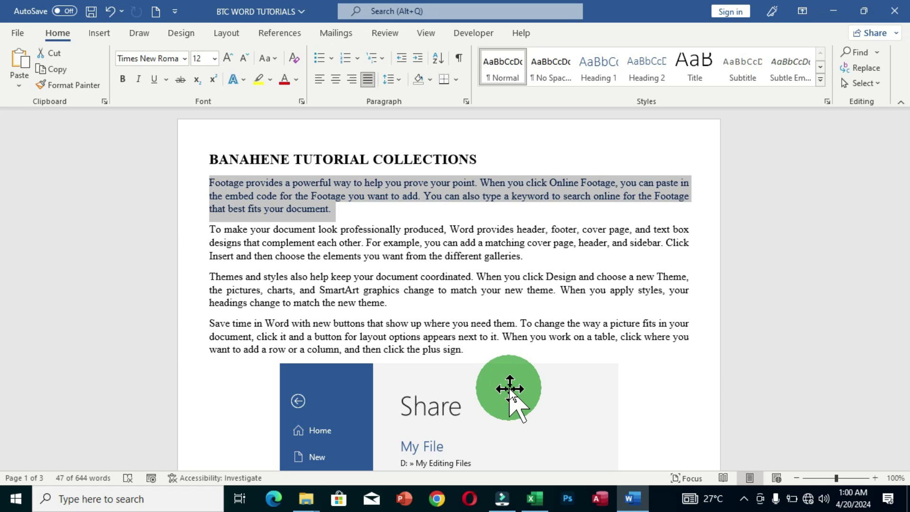
key(ctrl+p)
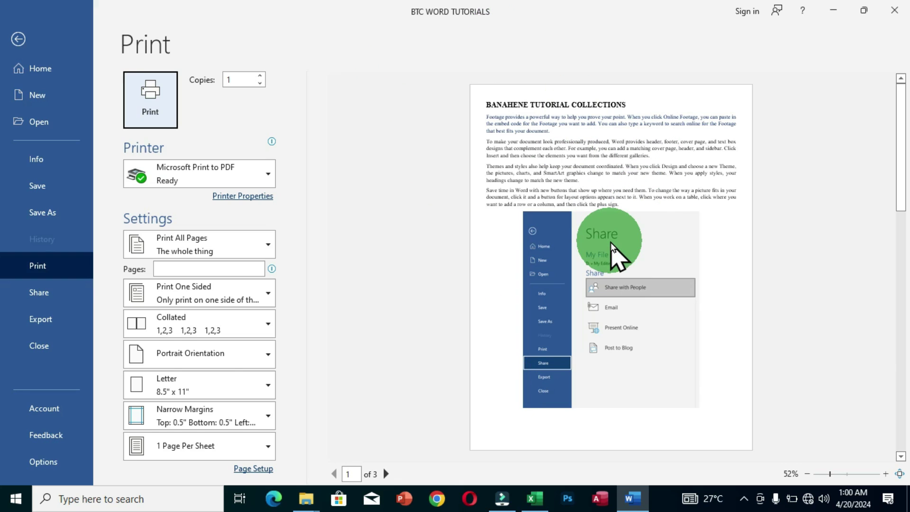
key(ctrl+F2)
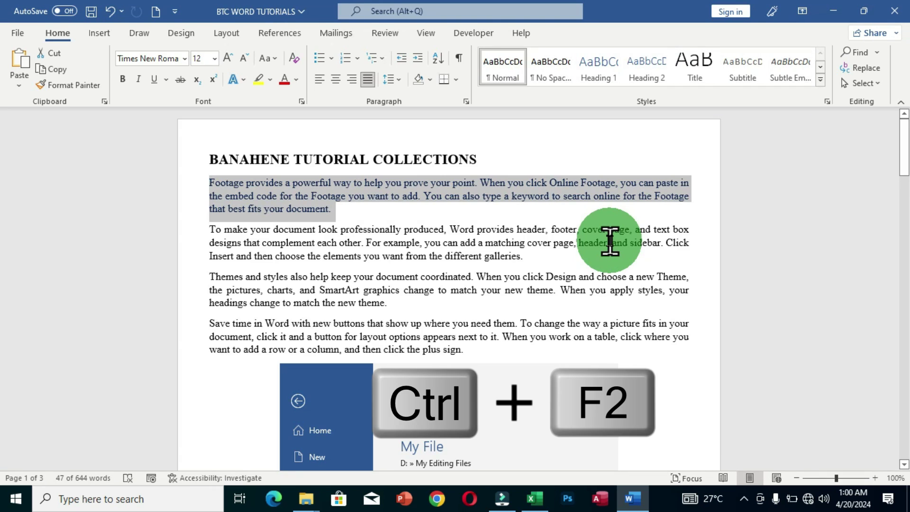
key(ctrl+F2)
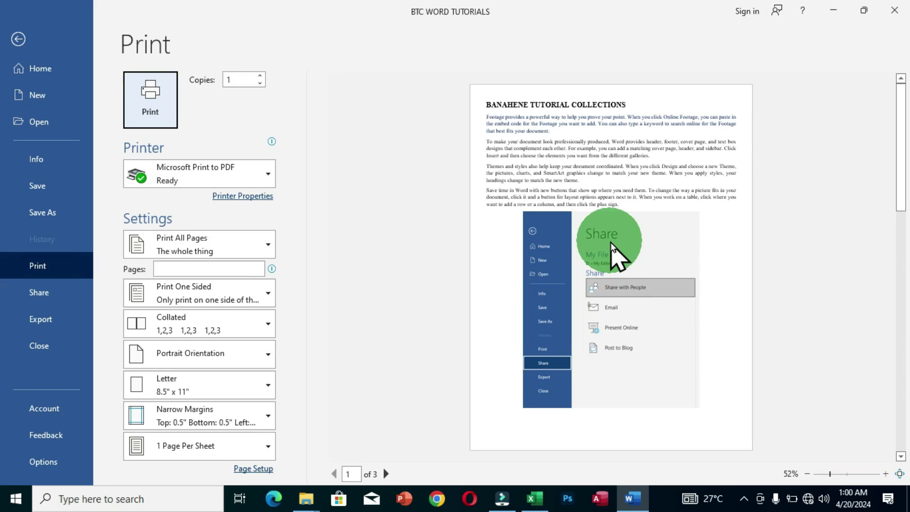
key(Escape)
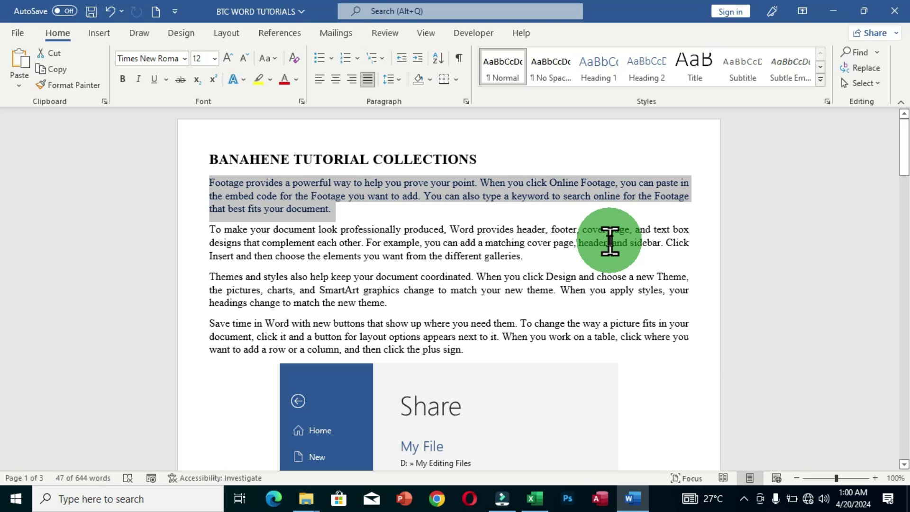
key(alt+f)
key(p)
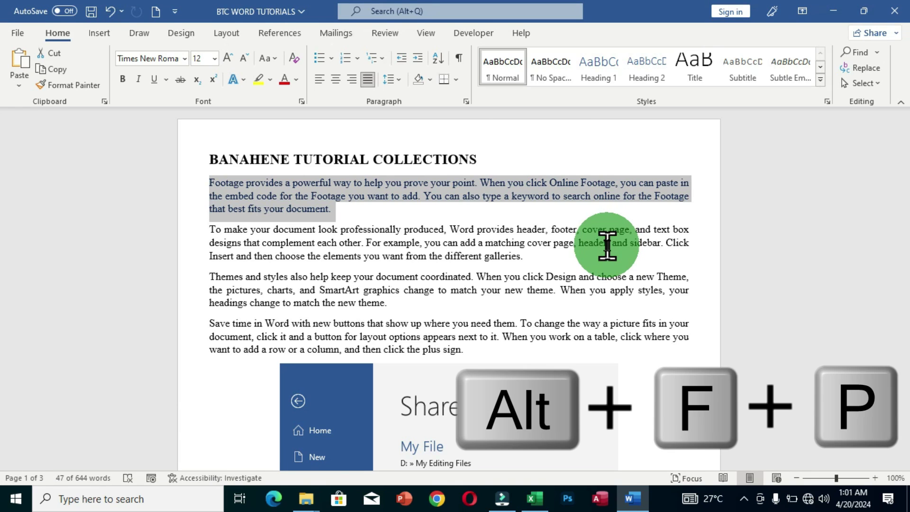
Step: Open the Print page with Alt+F, P
key(alt+f)
key(p)
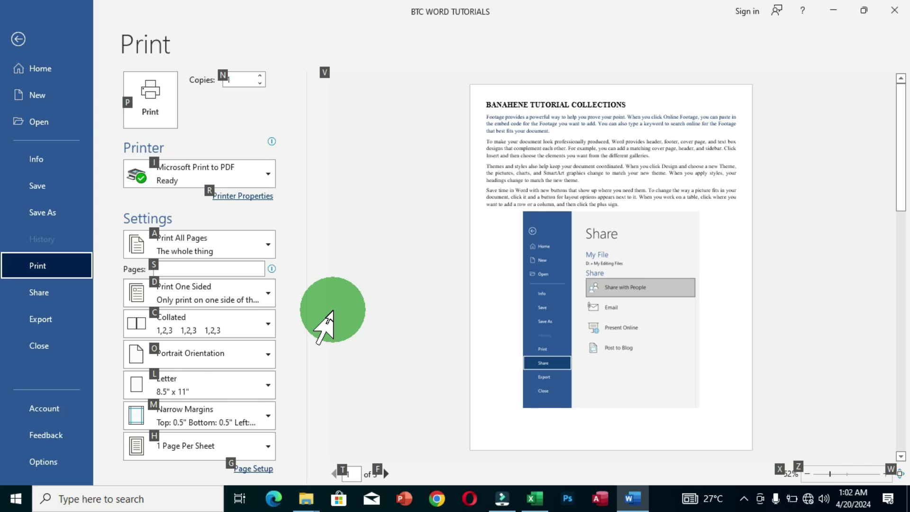
Step: Set the number of copies to 10
key(n)
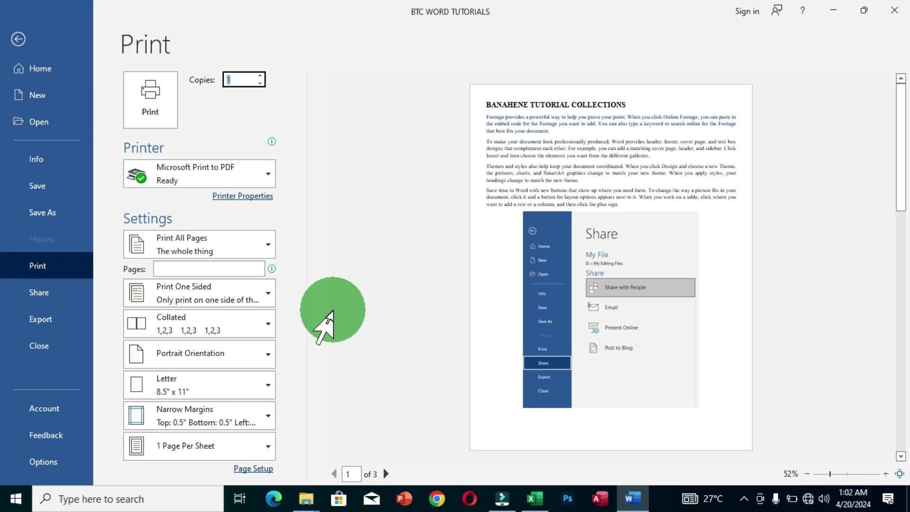
text(10)
key(Tab)
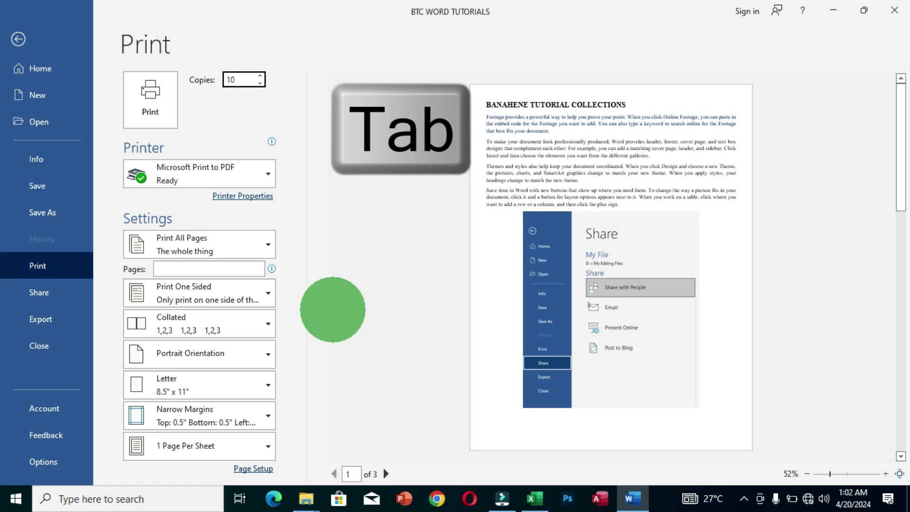
Step: Browse the printer list and keep Microsoft Print to PDF as the printer
key(Tab)
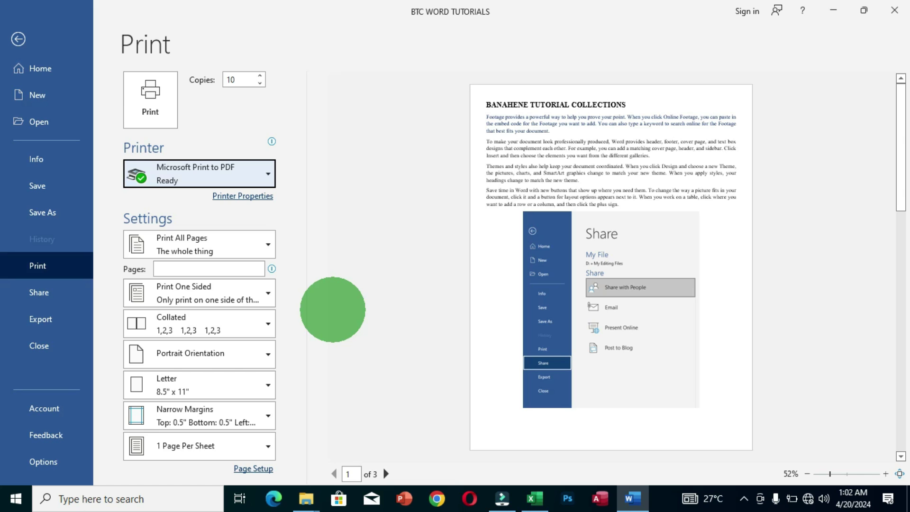
key(Return)
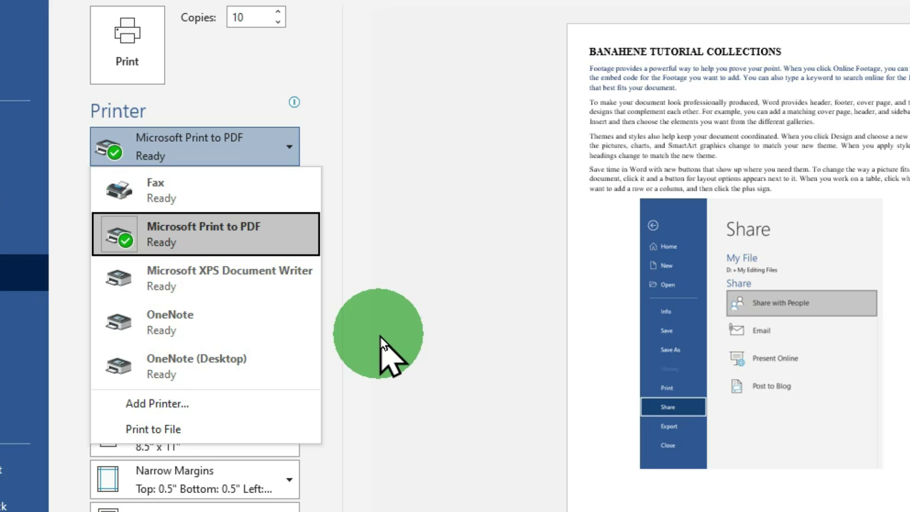
key(Down)
key(Down)
key(Down)
key(Up)
key(Up)
key(Up)
key(Down)
key(Down)
key(Up)
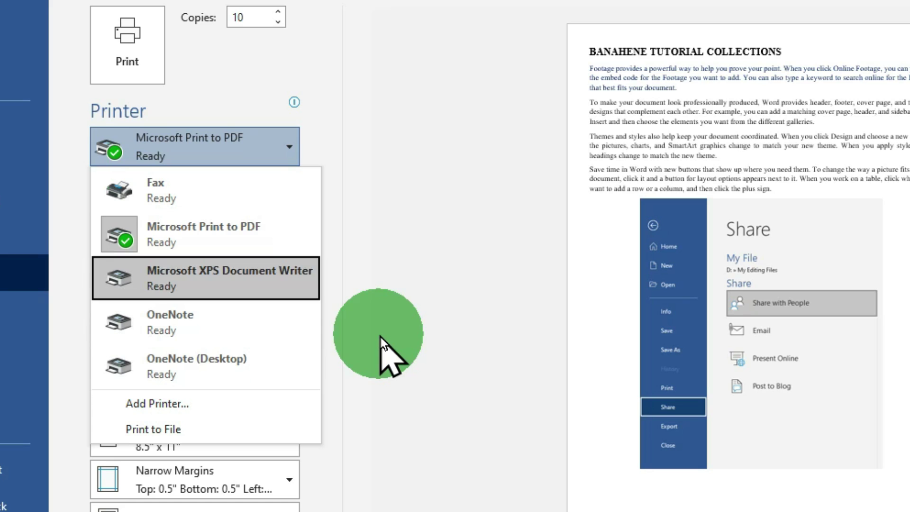
key(Up)
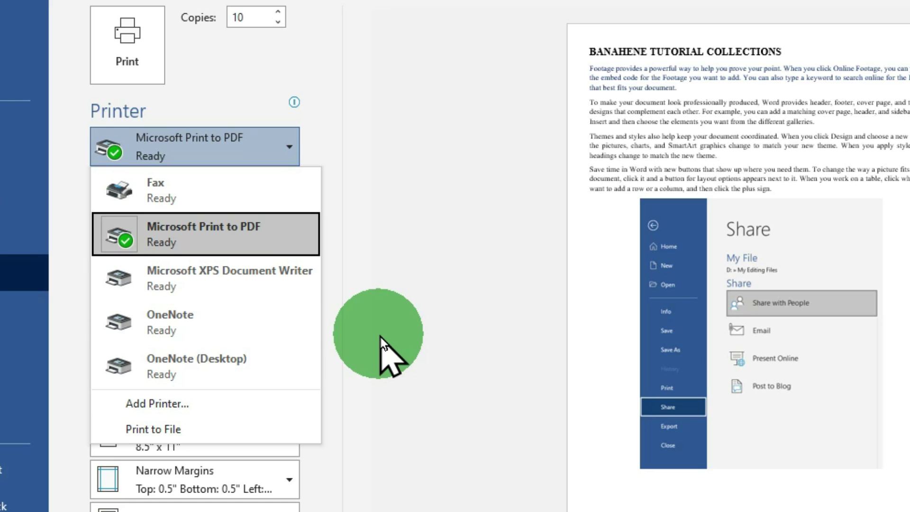
key(Return)
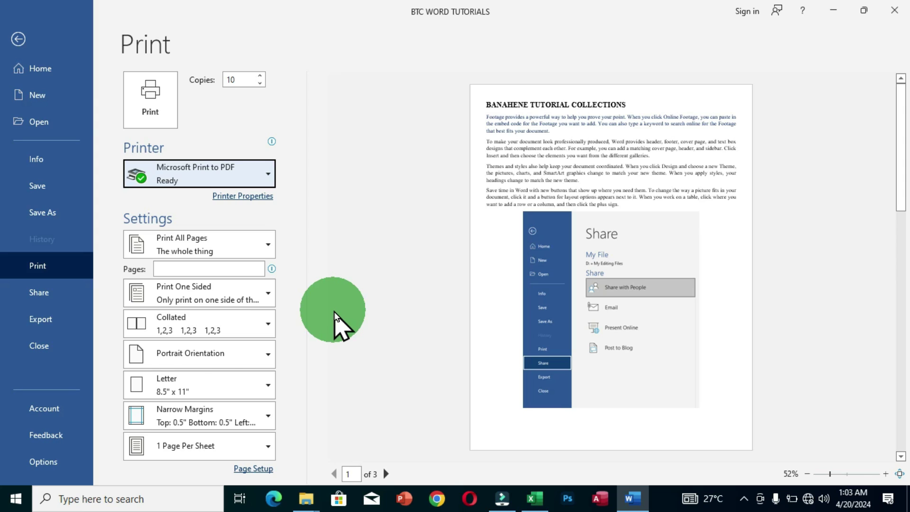
key(Tab)
key(Tab)
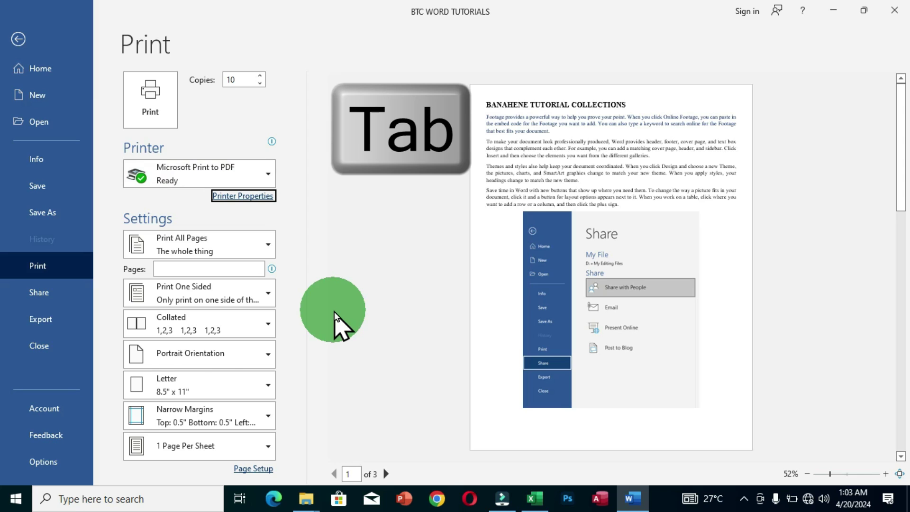
key(Tab)
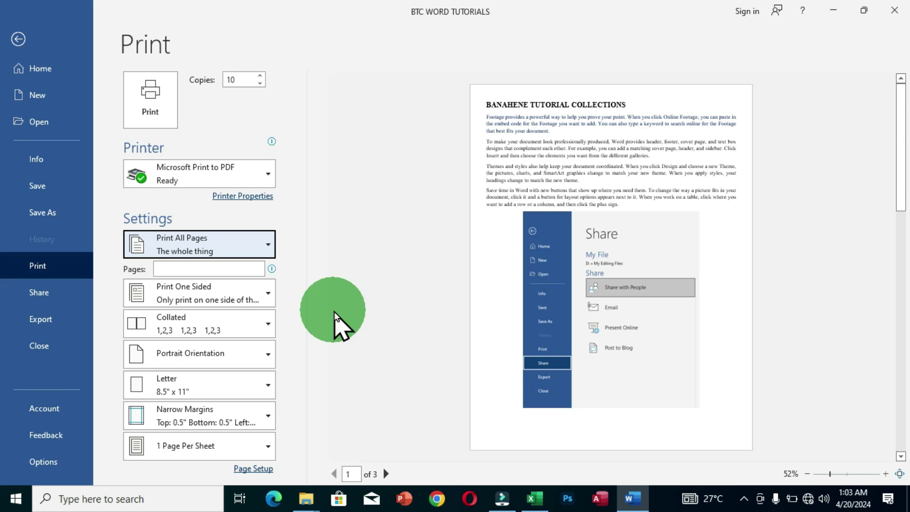
key(Return)
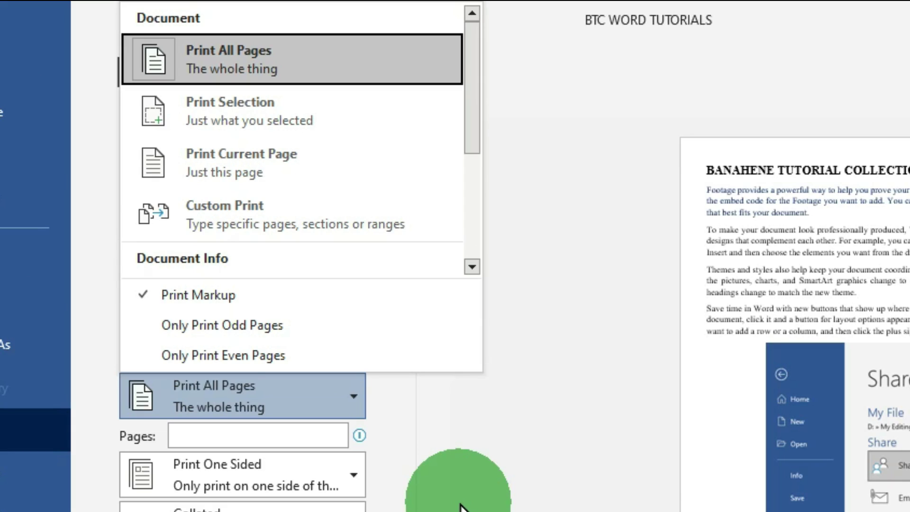
key(Down)
key(Down)
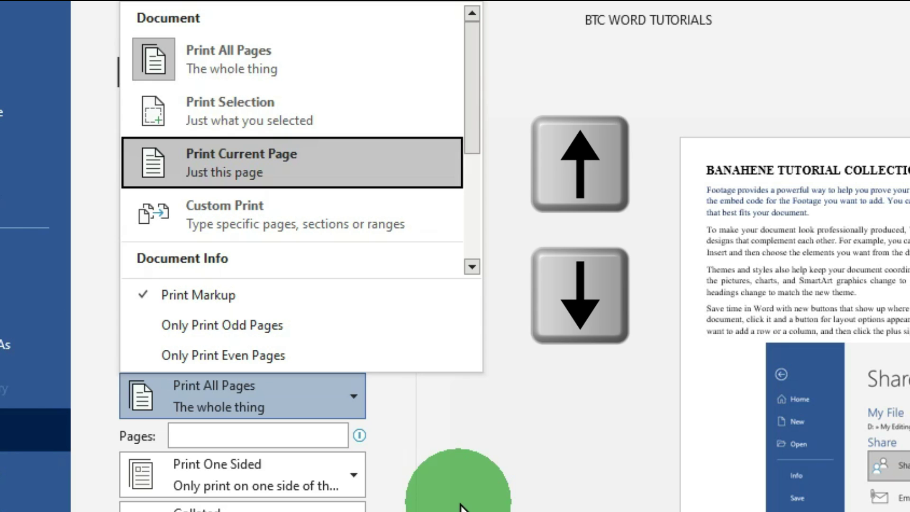
key(Down)
key(Up)
key(Up)
key(Down)
key(Down)
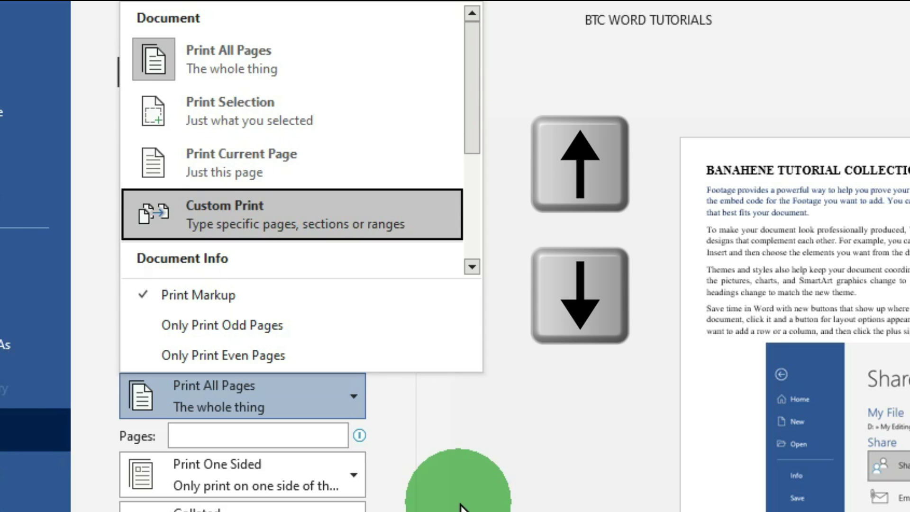
key(Up)
key(Up)
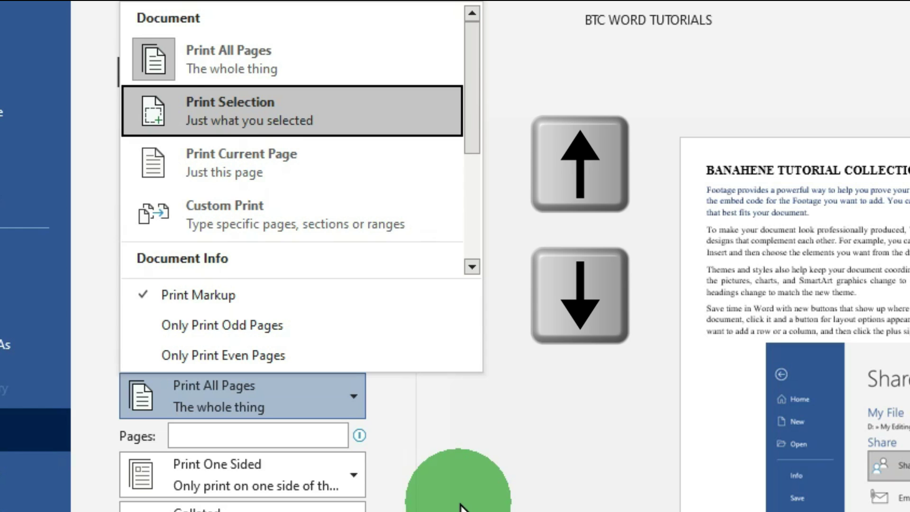
key(Down)
key(Down)
key(Up)
key(Up)
key(Up)
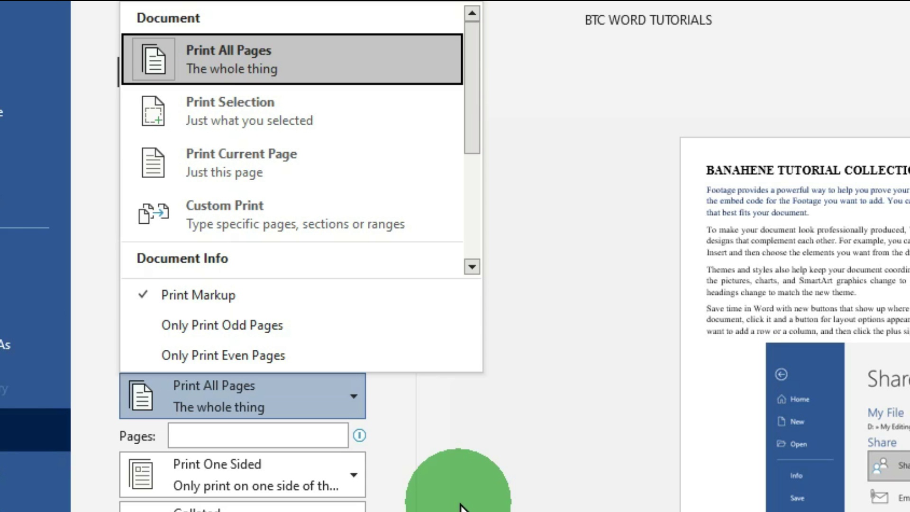
key(Return)
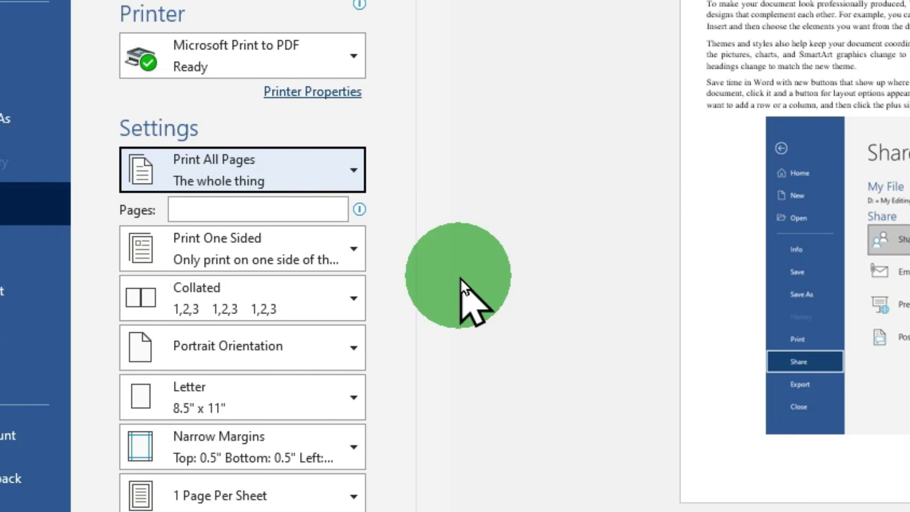
Step: Step through the print settings without changing them, then press Esc to return to the document
key(Tab)
key(Tab)
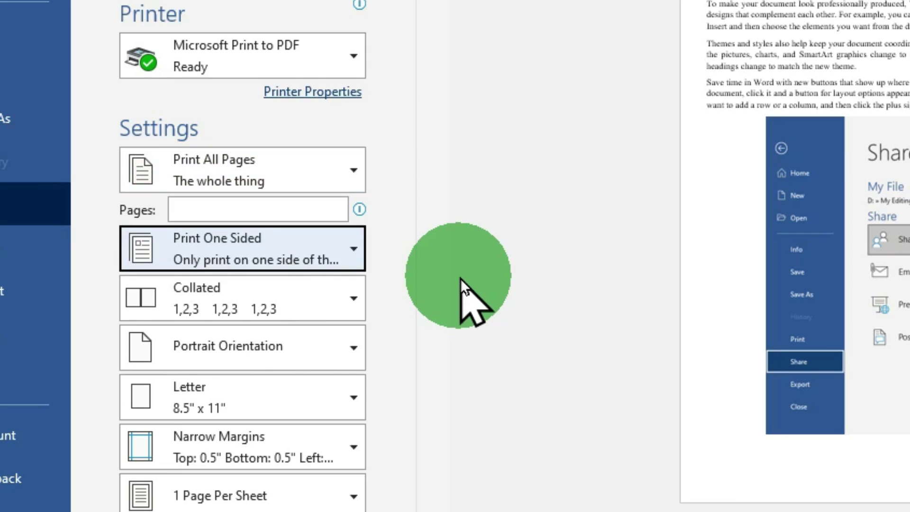
key(Tab)
key(Tab)
key(Tab)
key(Tab)
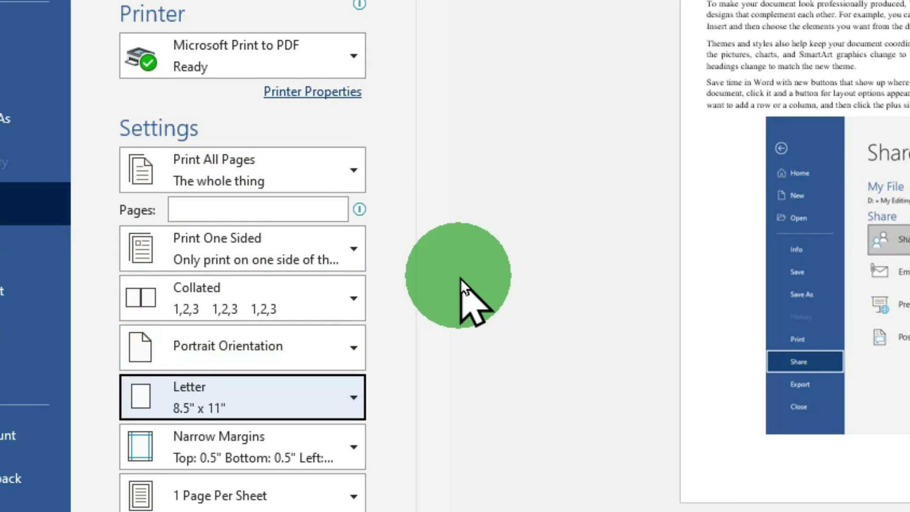
key(shift+Tab)
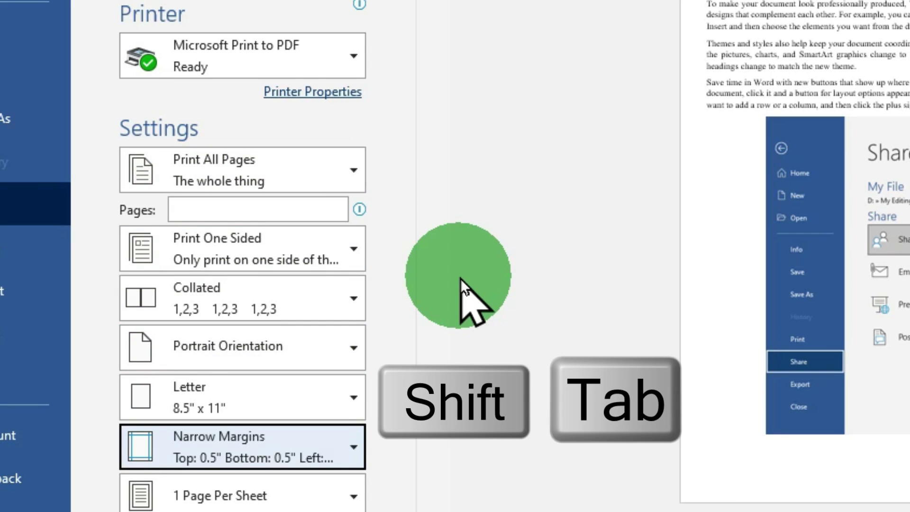
key(shift+Tab)
key(shift+Tab)
key(shift+Tab)
key(shift+Tab)
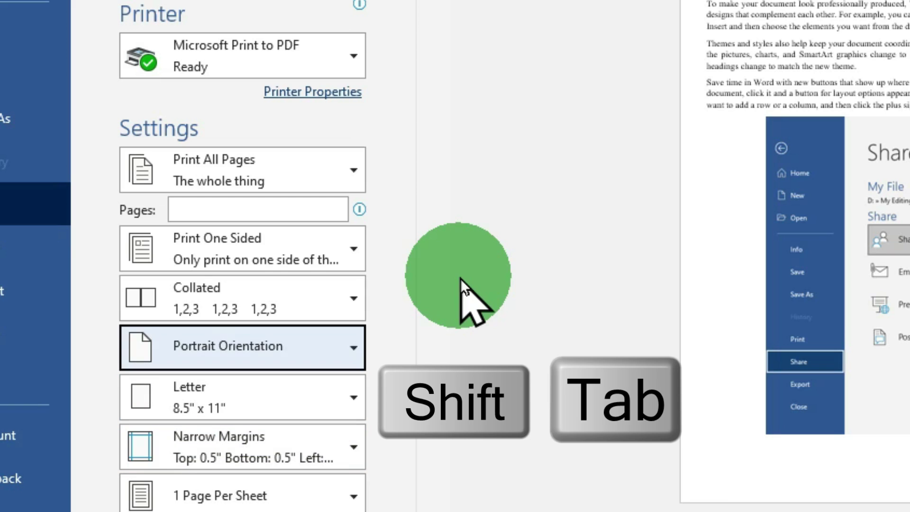
key(shift+Tab)
key(shift+Tab)
key(shift+Tab)
key(shift+Tab)
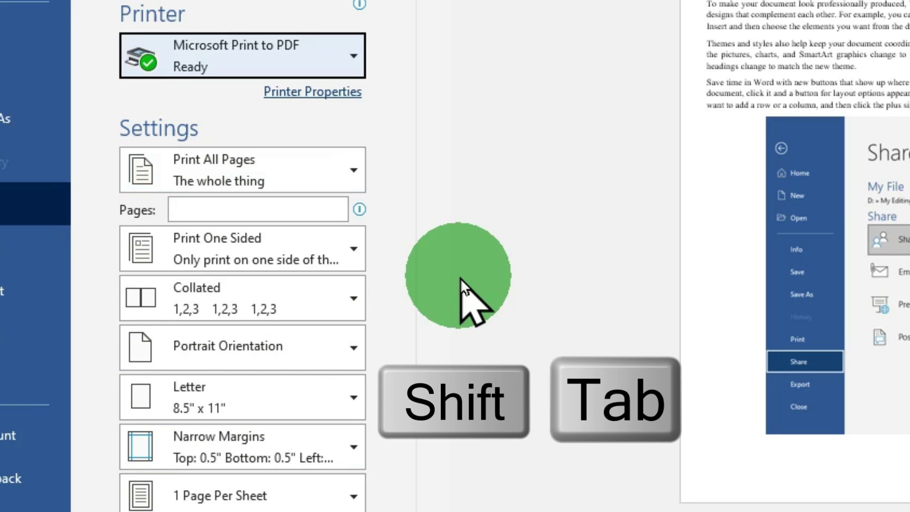
key(Tab)
key(Tab)
key(Tab)
key(Tab)
key(Tab)
key(Tab)
key(Tab)
key(Tab)
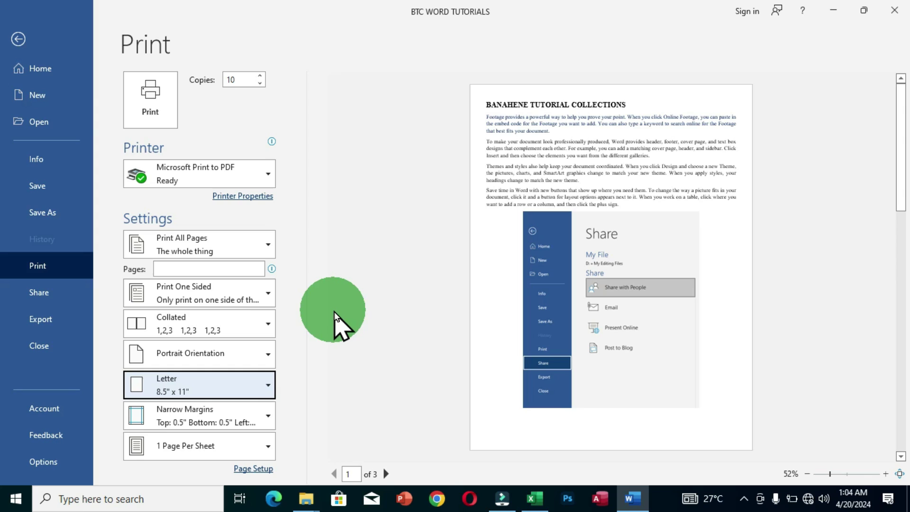
key(shift+Tab)
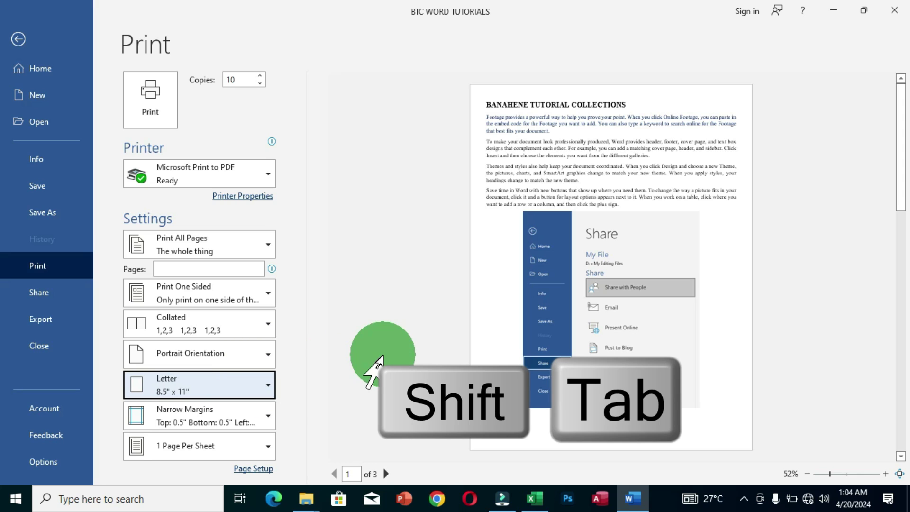
key(shift+Tab)
key(shift+Tab)
key(shift+Tab)
key(shift+Tab)
key(shift+Tab)
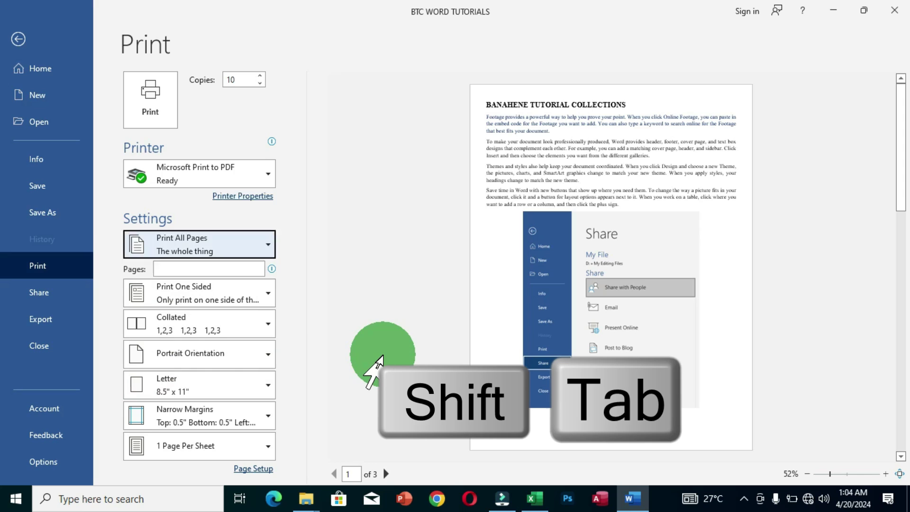
key(shift+Tab)
key(shift+Tab)
key(shift+Tab)
key(shift+Tab)
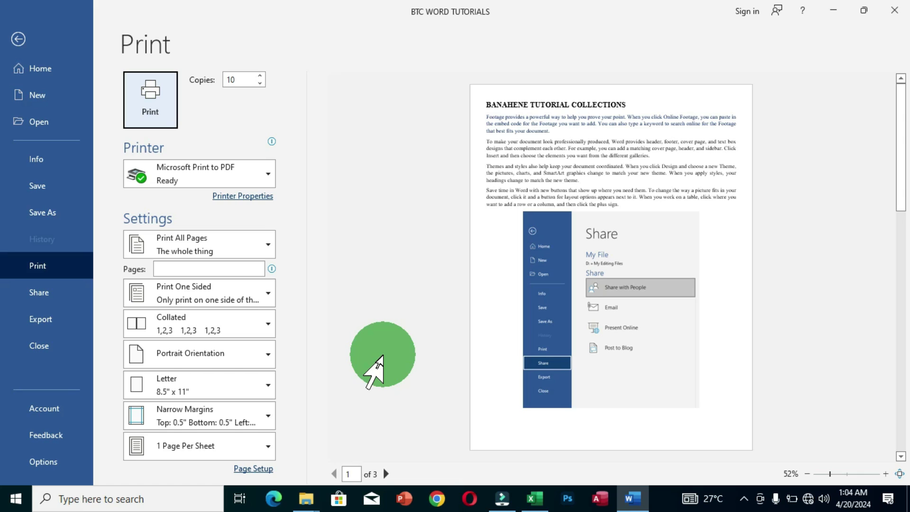
key(Escape)
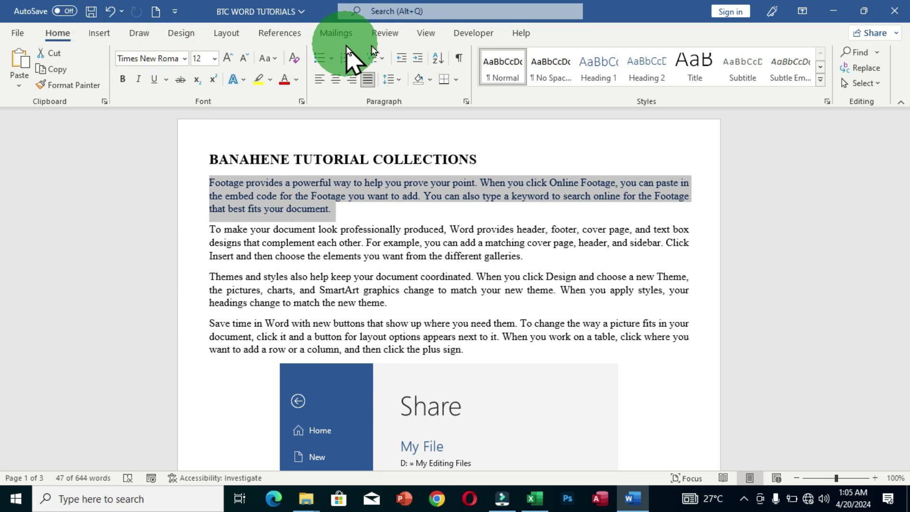
Step: Switch to the Developer tab on the ribbon
click(475, 33)
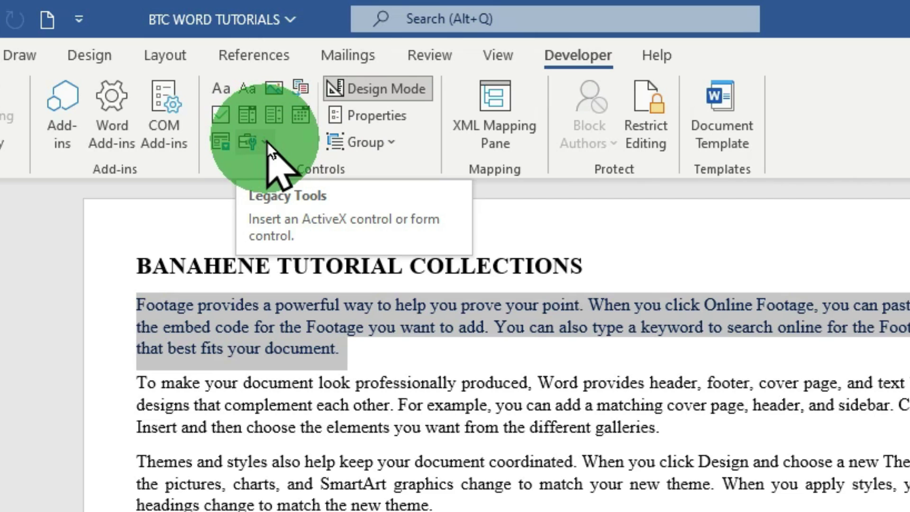
Step: Look at Legacy Tools > More Controls without inserting, then jump to the document's end
click(267, 141)
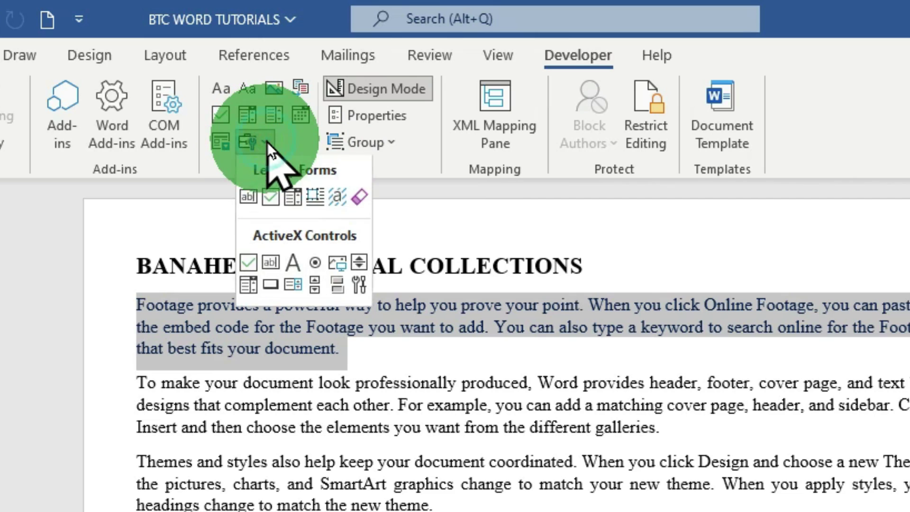
click(359, 283)
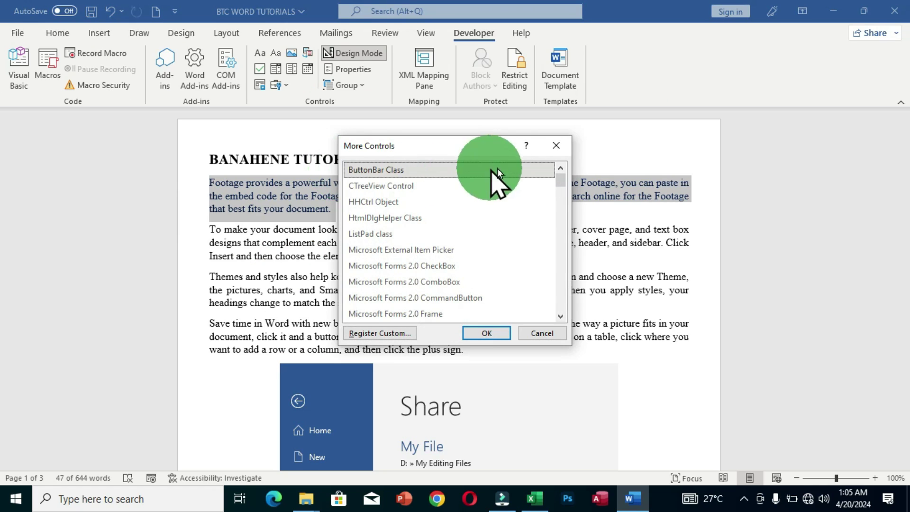
click(556, 145)
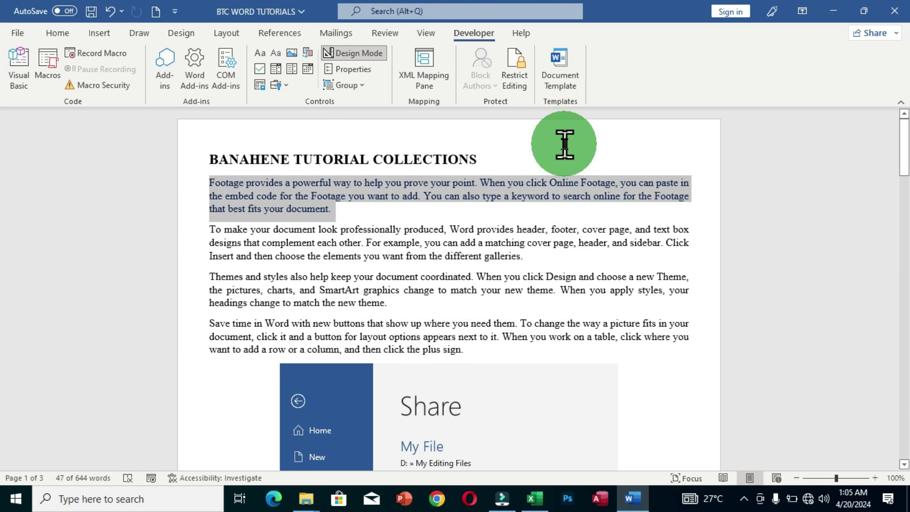
key(ctrl+End)
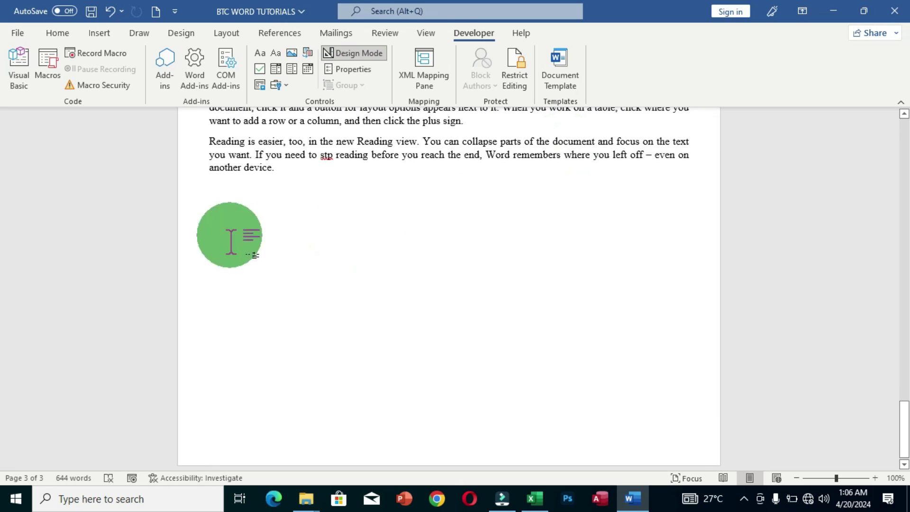
Step: Insert a Windows Media Player control from Legacy Tools > More Controls at the end of page 3
click(284, 86)
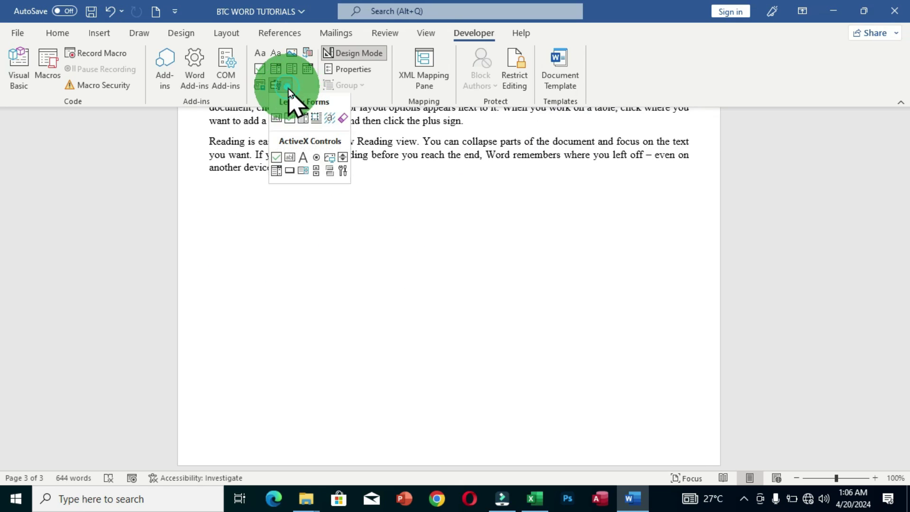
click(342, 172)
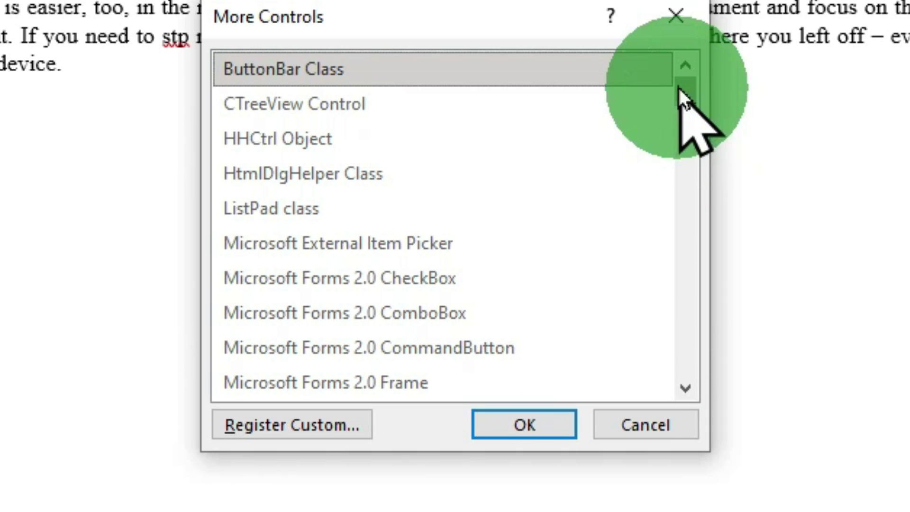
drag(687, 92, 694, 374)
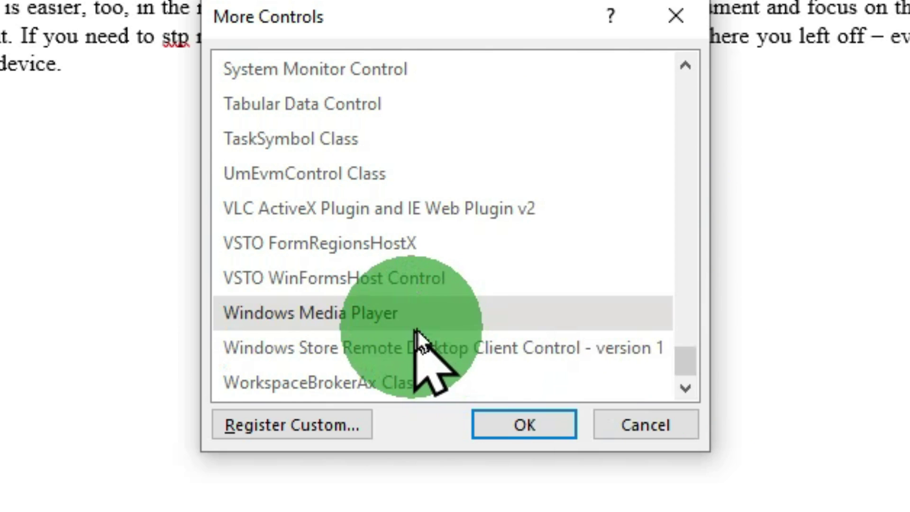
click(443, 320)
click(515, 419)
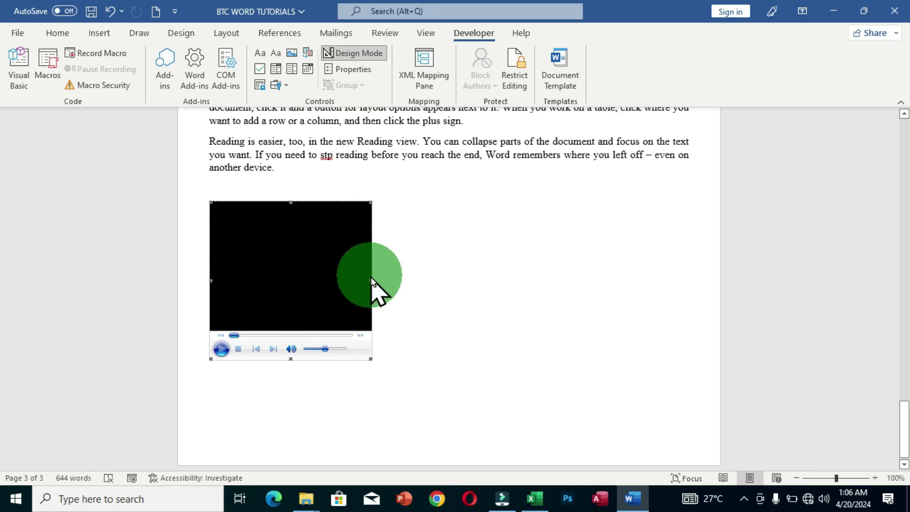
Step: Stretch the media player control wider and taller, then open its Properties
drag(371, 282, 547, 284)
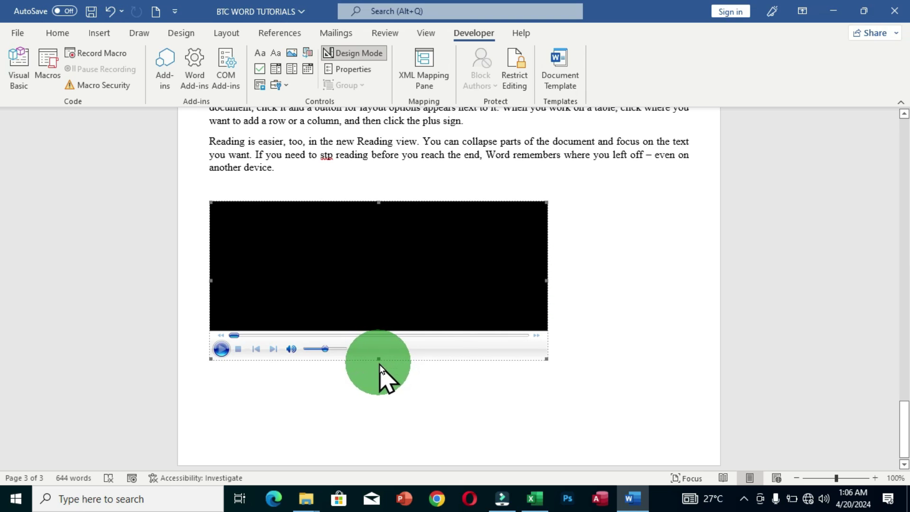
drag(378, 359, 375, 410)
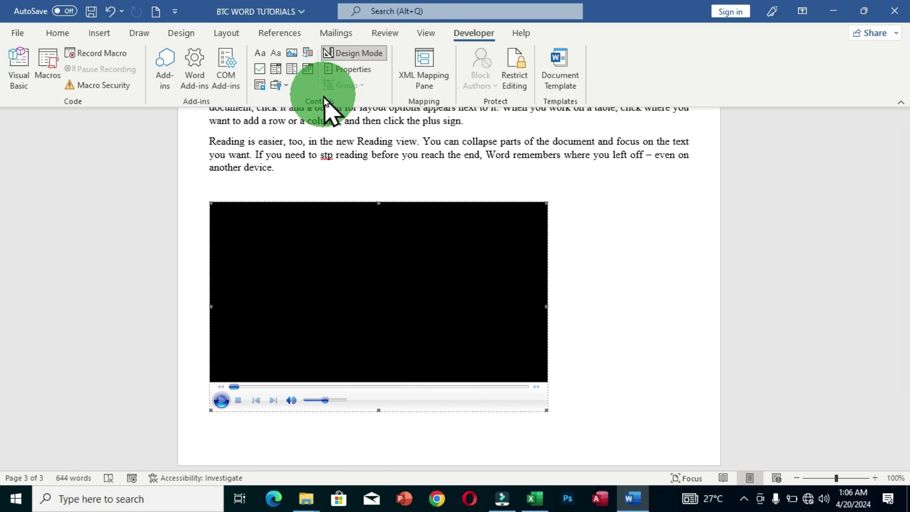
click(356, 76)
Step: Open the Windows Media Player Properties dialog through the control's (Custom) property
click(356, 74)
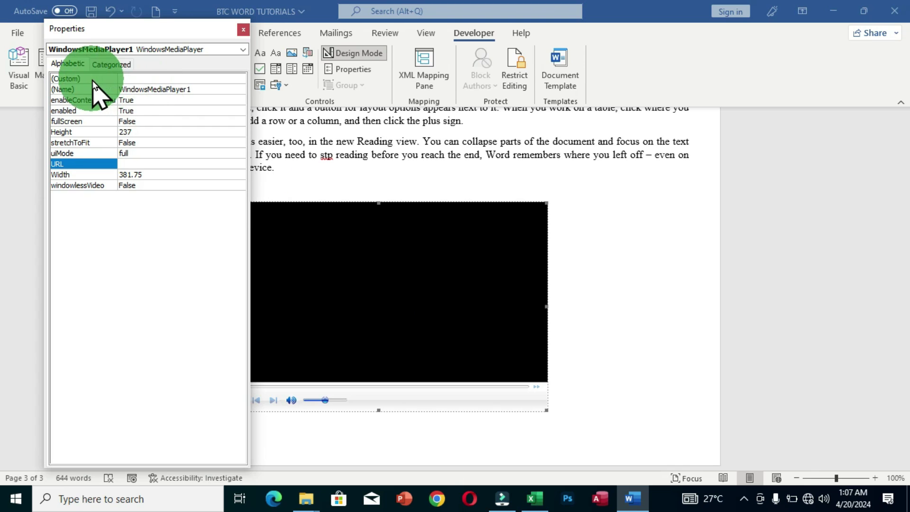
click(142, 78)
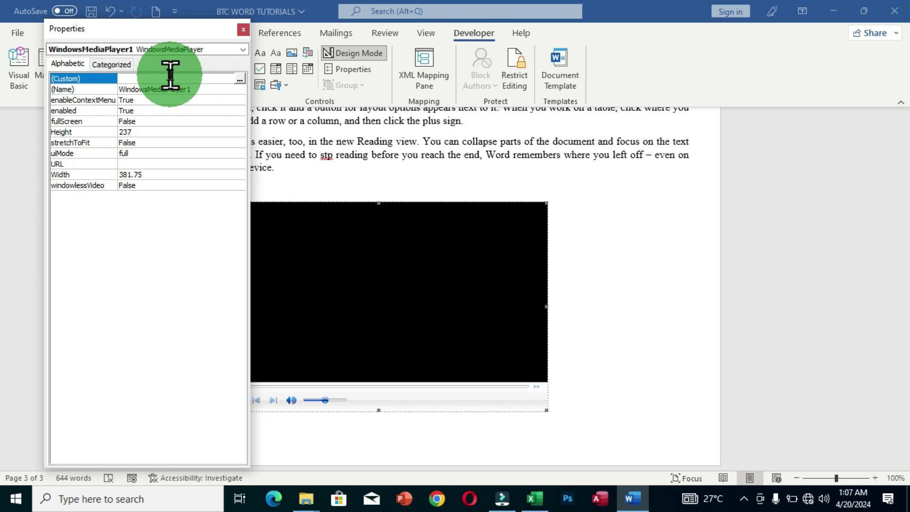
click(241, 79)
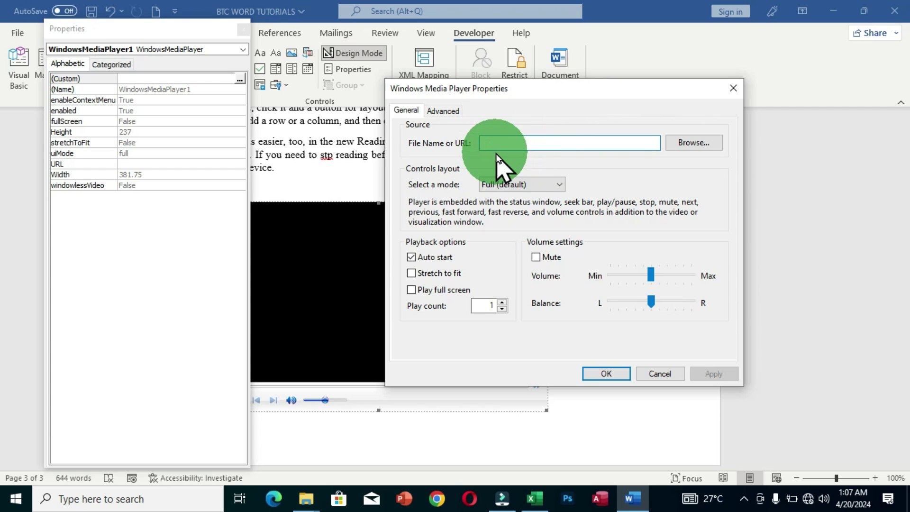
Step: Load VID_20240417_235946 from the Desktop as the player's File Name or URL
click(682, 151)
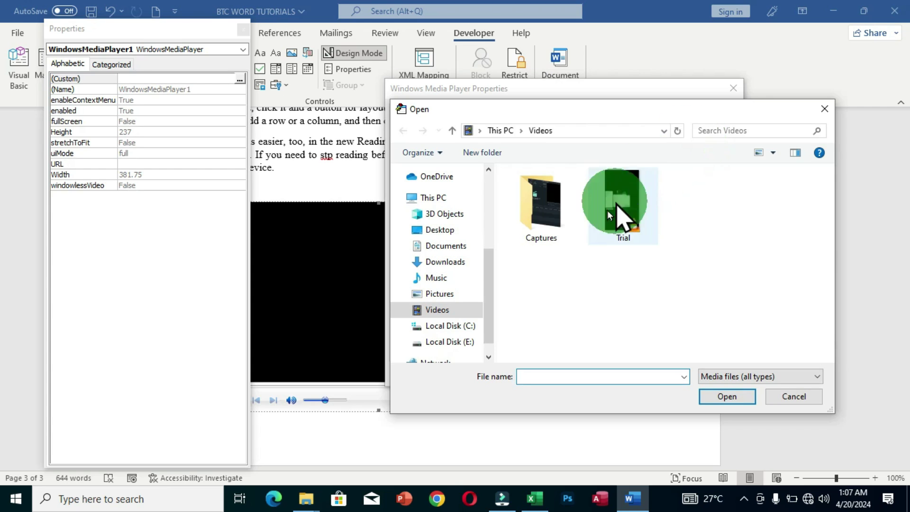
click(439, 232)
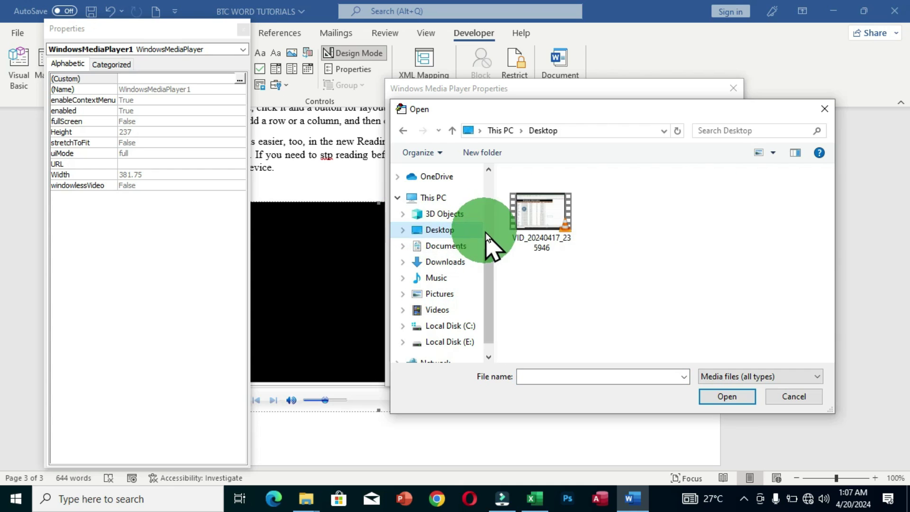
click(553, 216)
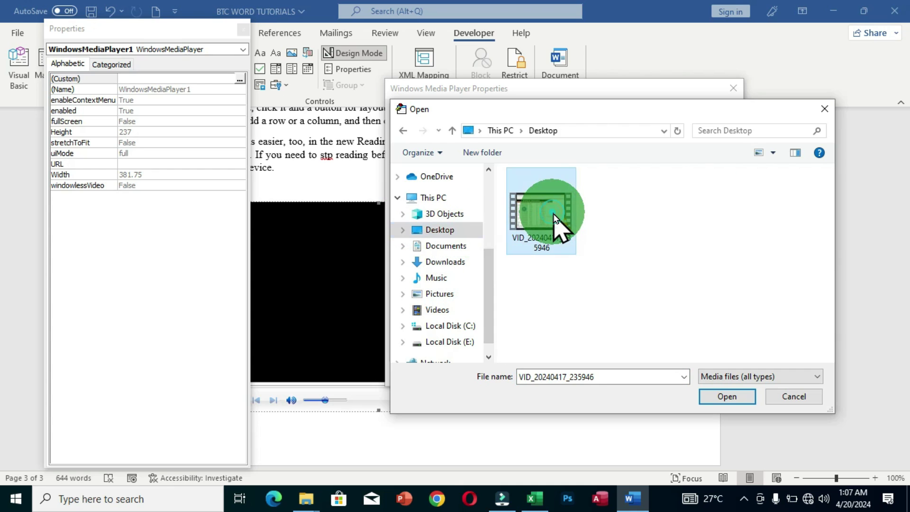
click(719, 393)
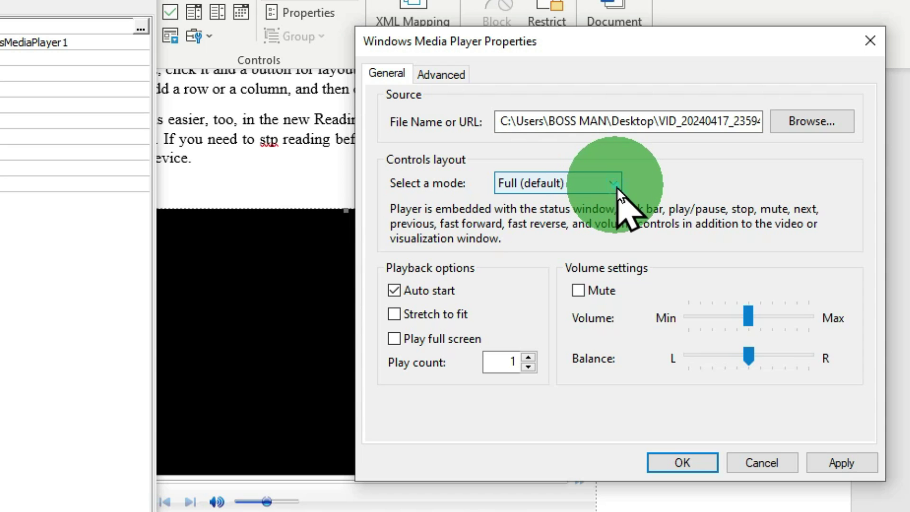
Step: Change the player's mode from Full to Mini, then apply and confirm the settings
click(616, 186)
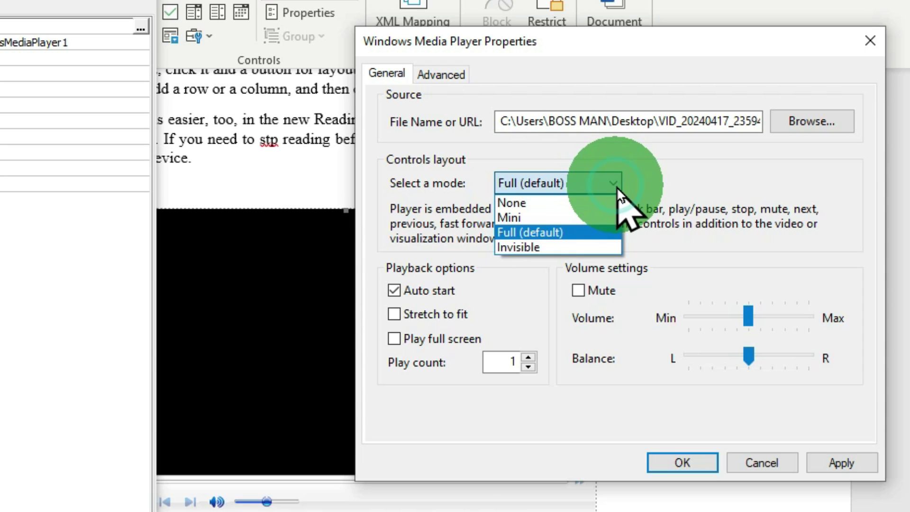
click(532, 217)
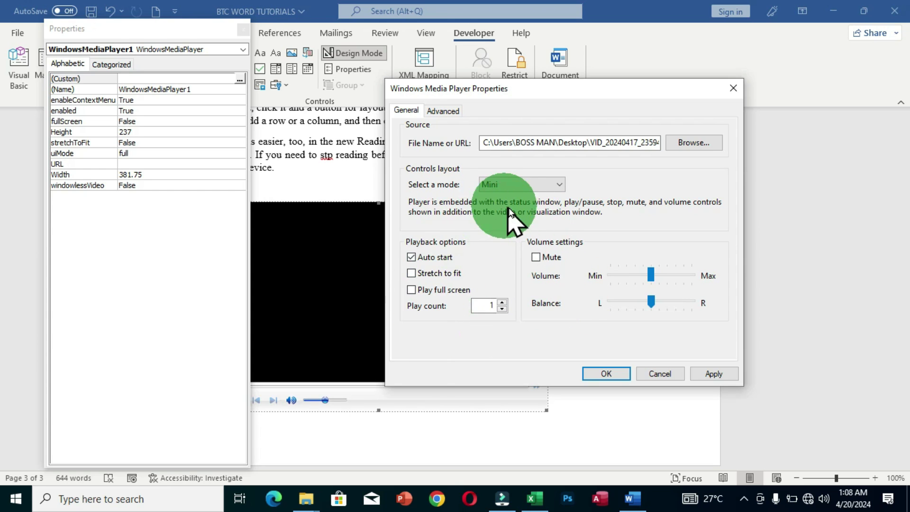
click(714, 374)
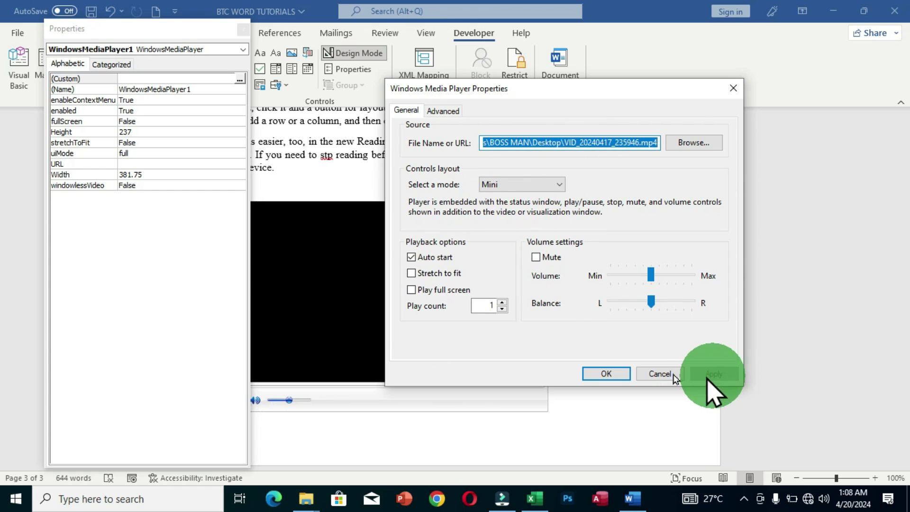
click(598, 373)
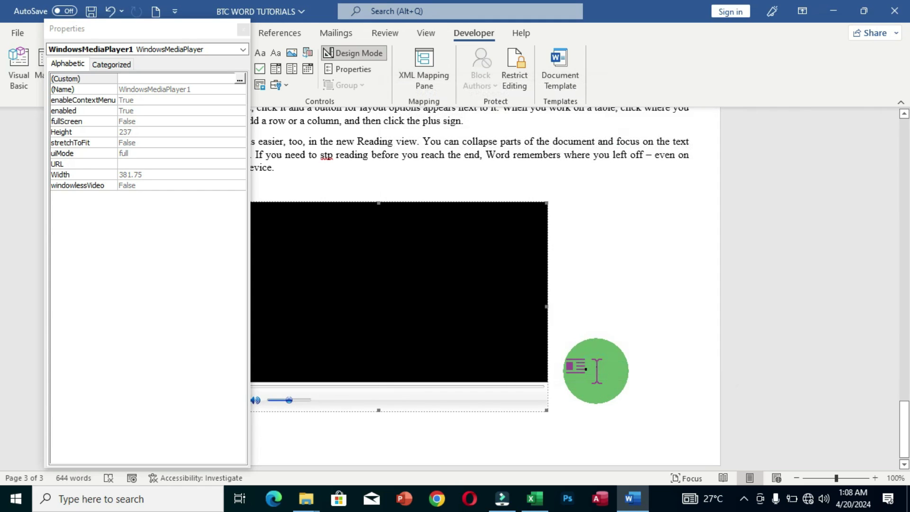
Step: Close the control Properties pane and toggle Design Mode
click(243, 30)
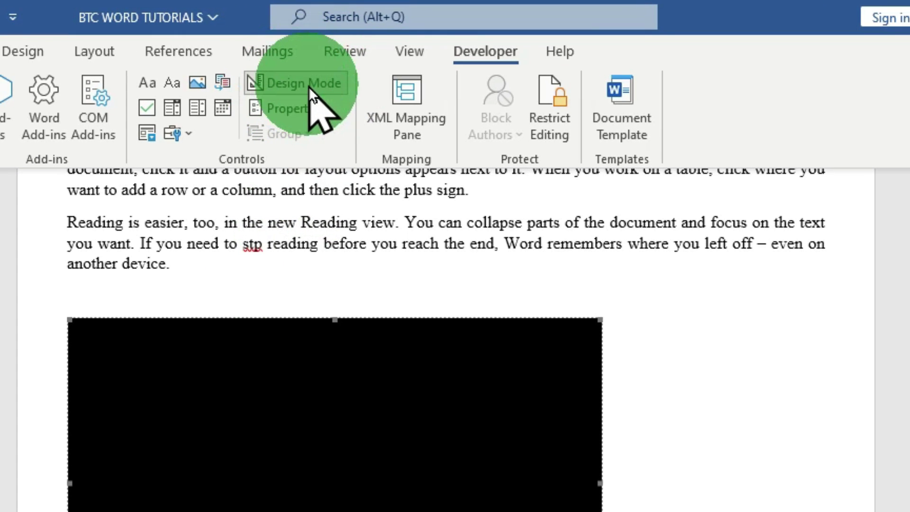
click(308, 86)
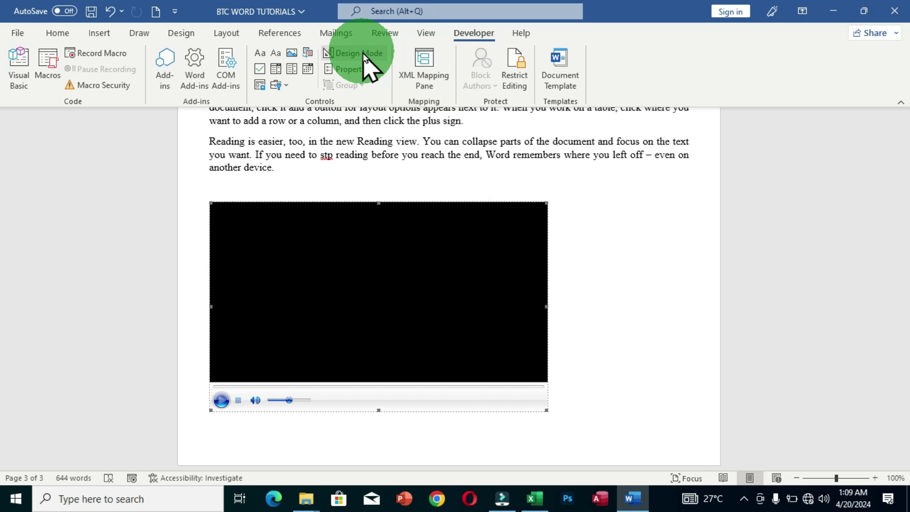
Step: Turn off Design Mode and play the Excel tutorial video, returning from full screen
click(309, 83)
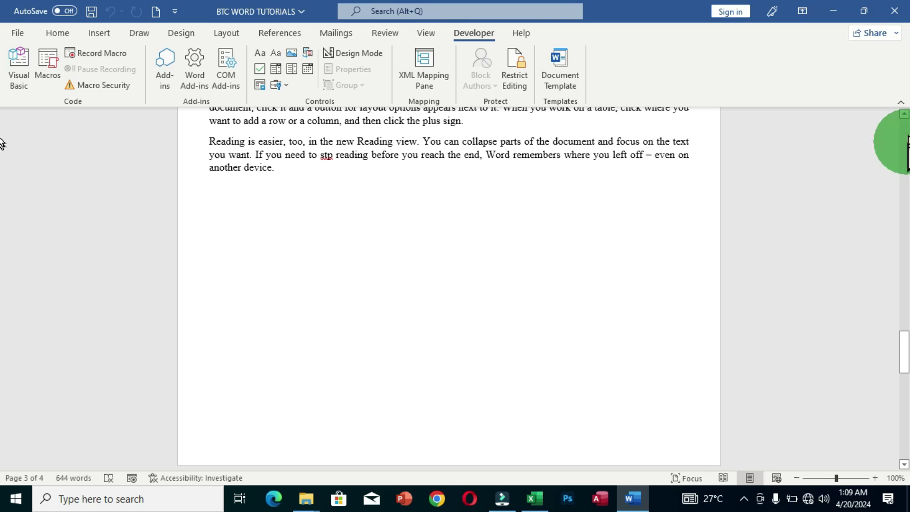
drag(906, 350, 903, 423)
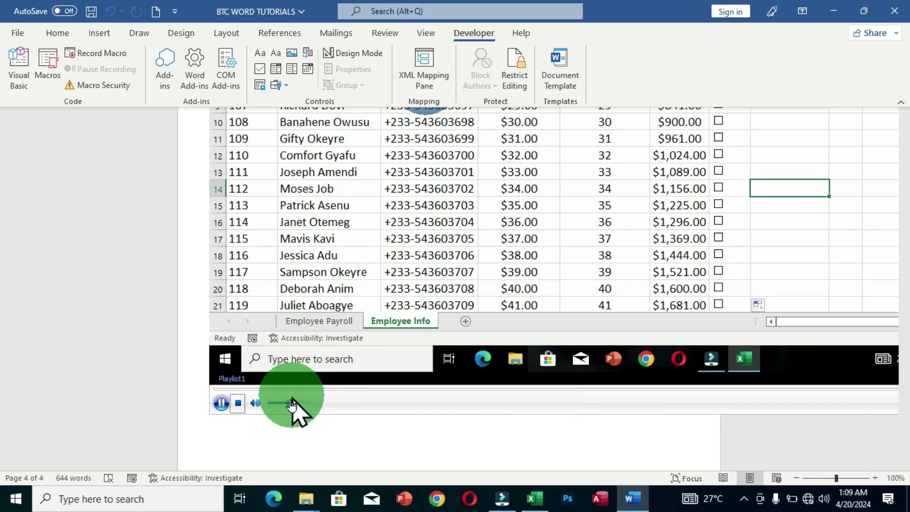
click(287, 401)
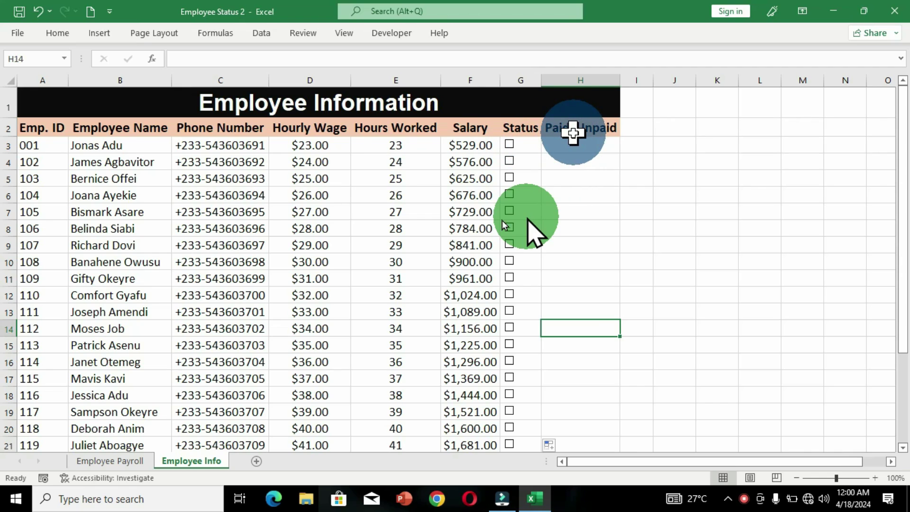
double_click(415, 188)
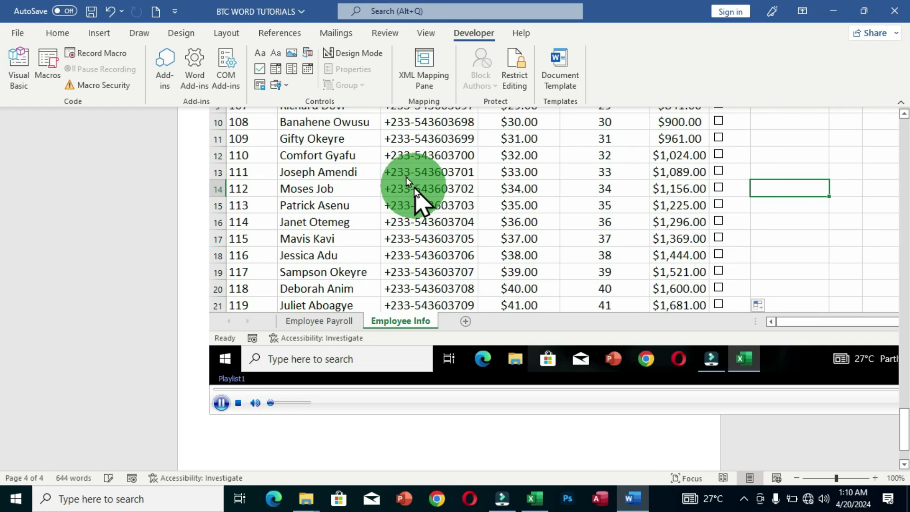
Step: Switch Design Mode back on so the player stops at Ready, 00:55
click(362, 59)
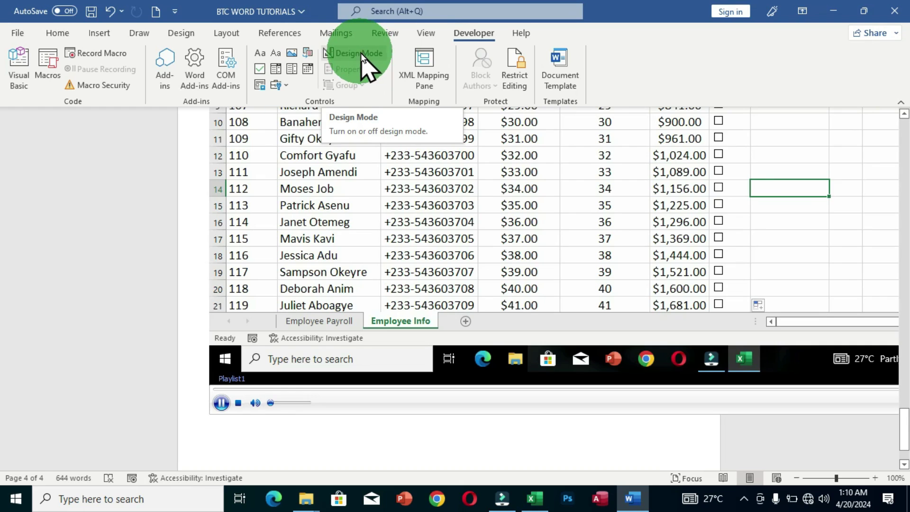
click(360, 53)
click(438, 268)
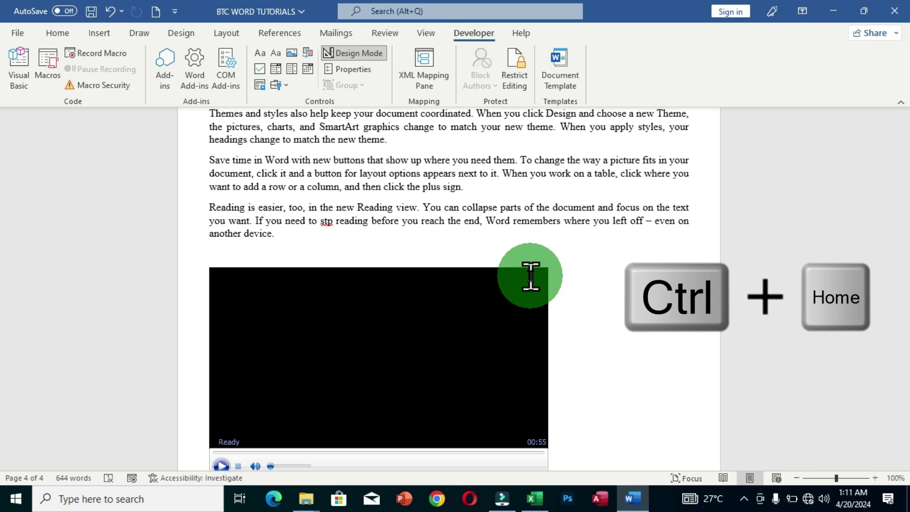
Step: Jump to the document's start and check Word Count showing 644 words
key(ctrl+Home)
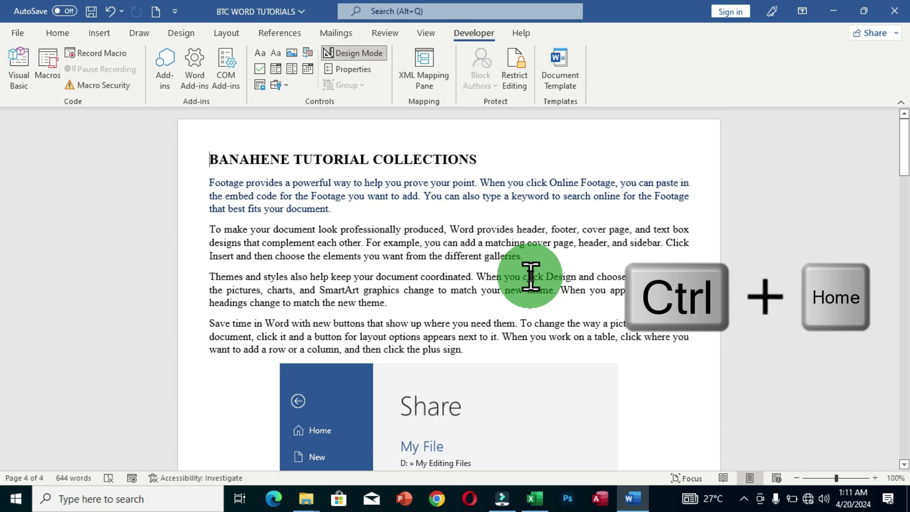
key(ctrl+shift+g)
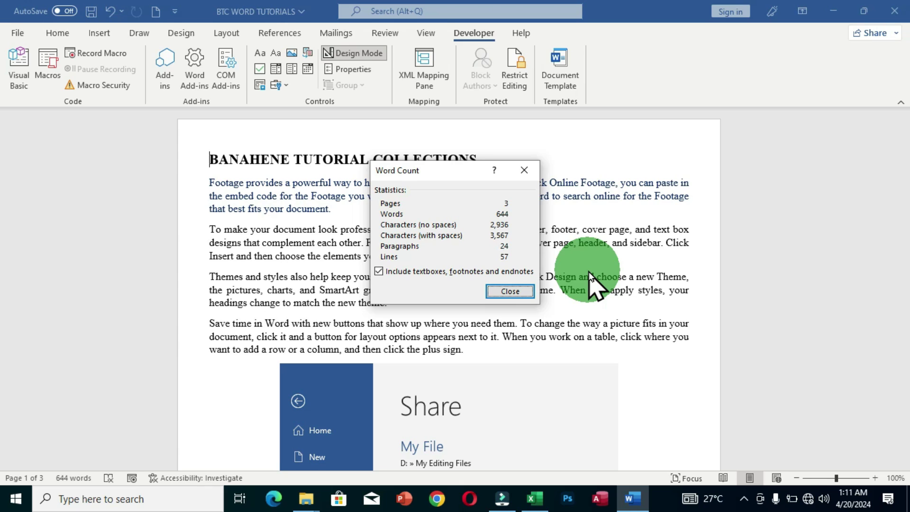
key(Escape)
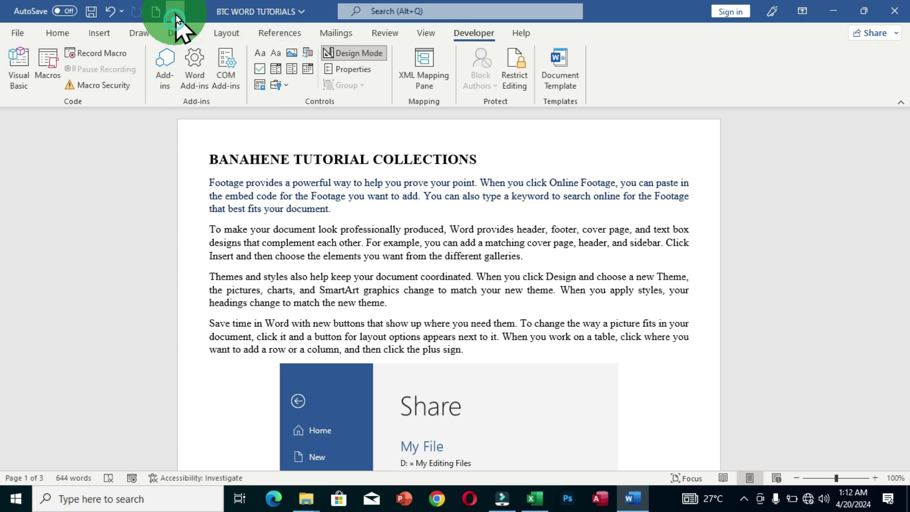
click(372, 28)
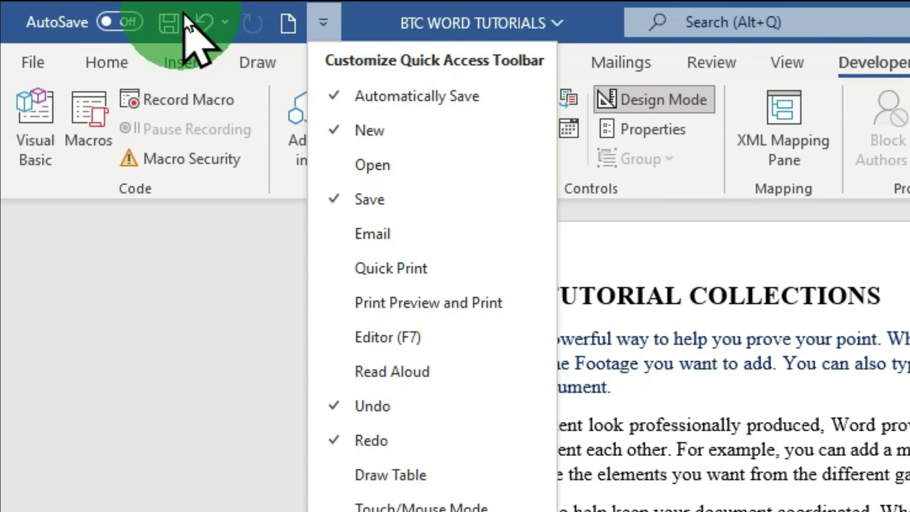
click(441, 174)
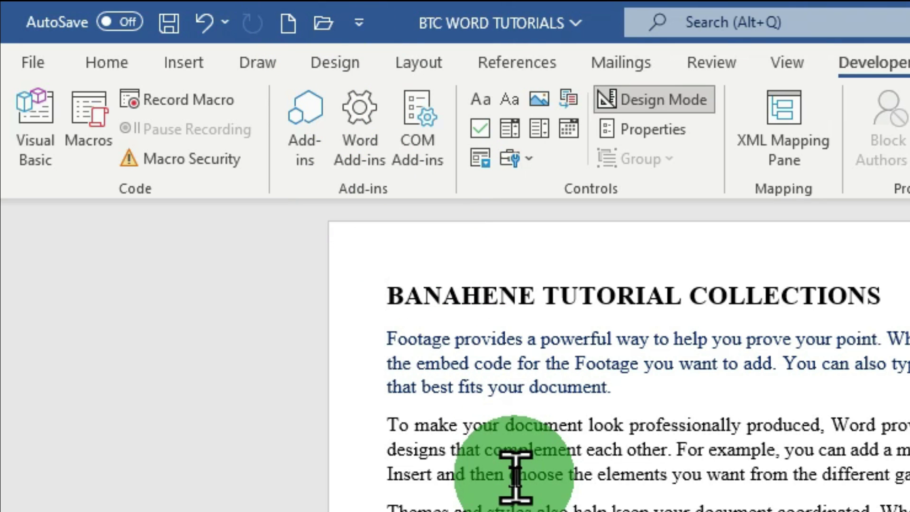
click(324, 20)
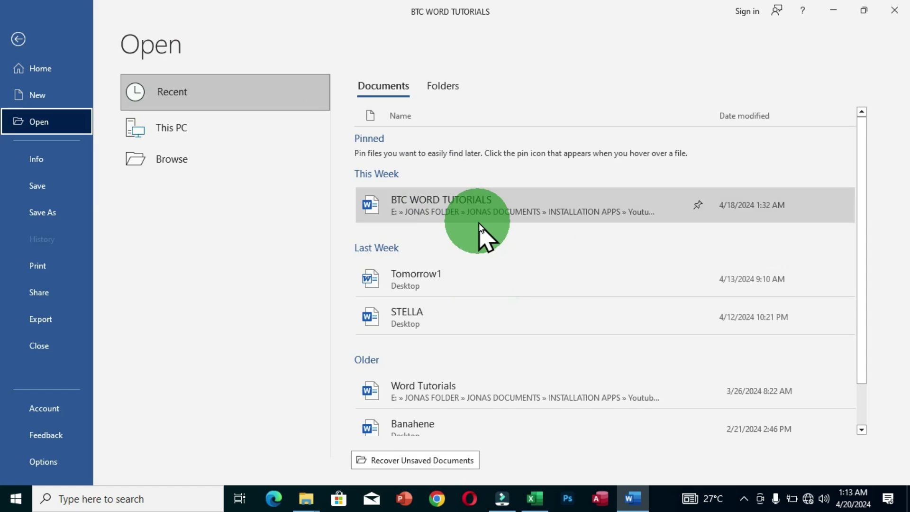
key(Escape)
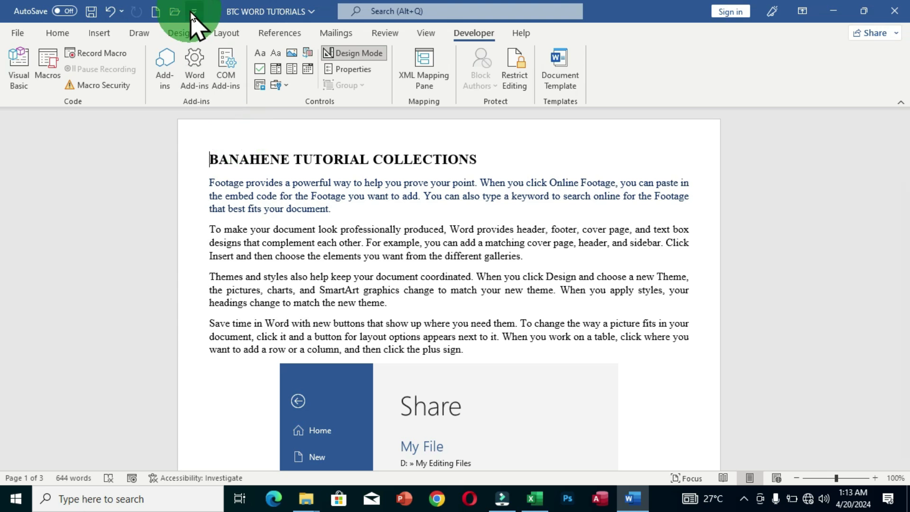
click(194, 11)
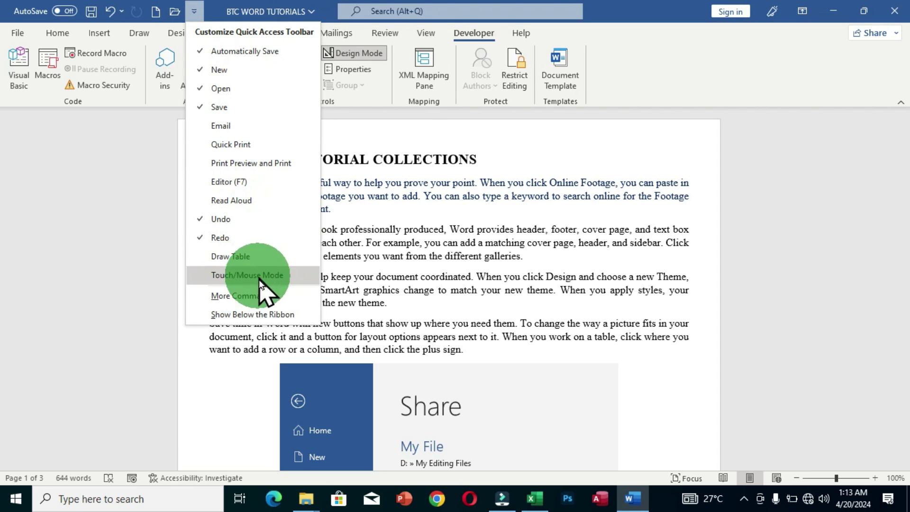
click(219, 89)
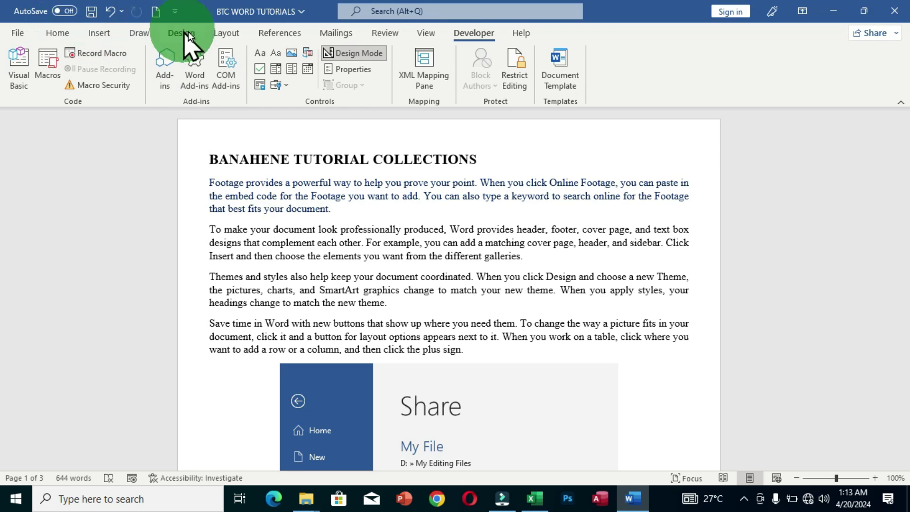
Step: Add Underline from the Home tab to the Quick Access Toolbar, then show the Design tab
click(63, 33)
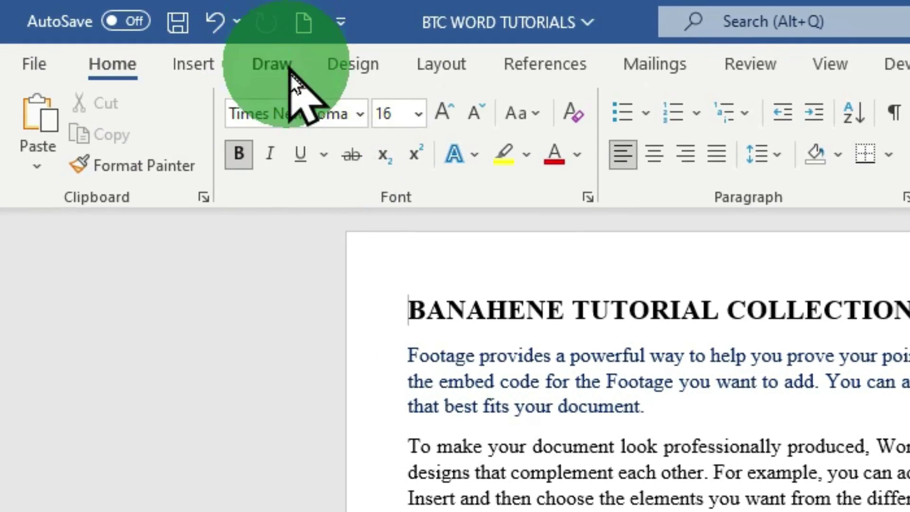
right_click(304, 155)
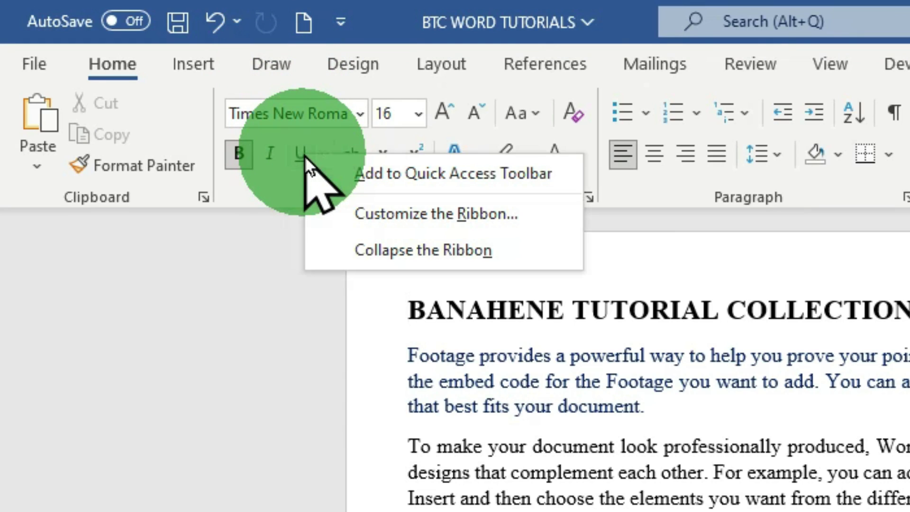
click(511, 174)
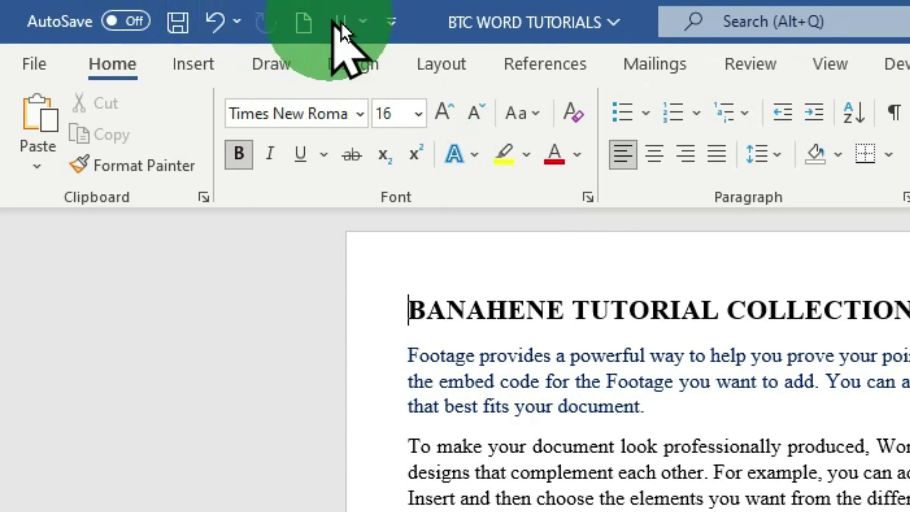
click(349, 70)
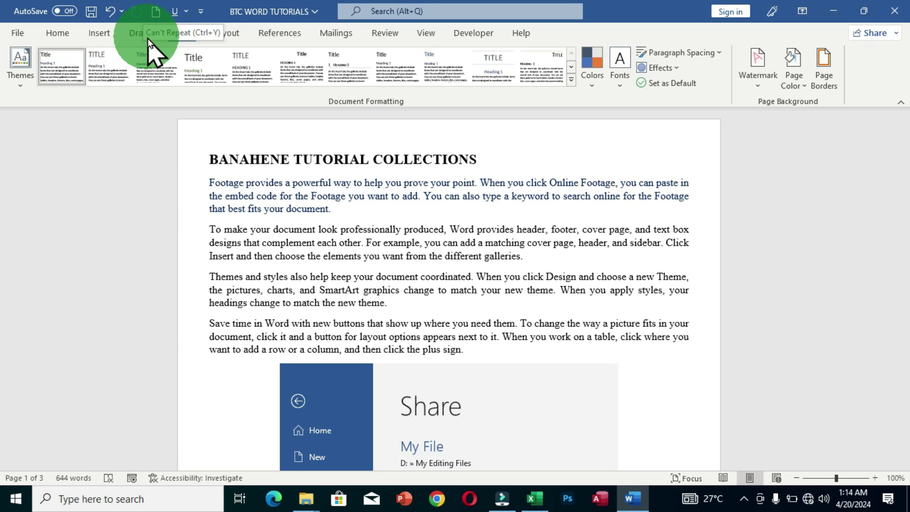
click(201, 11)
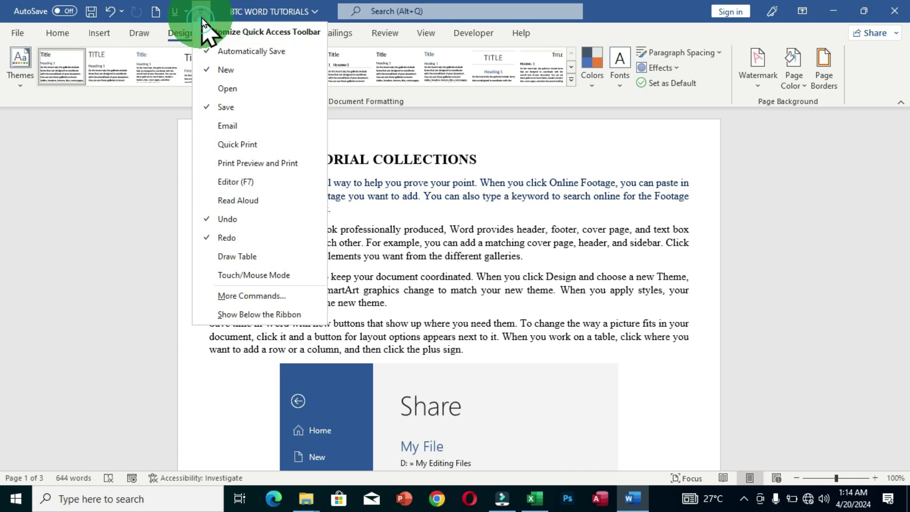
click(242, 297)
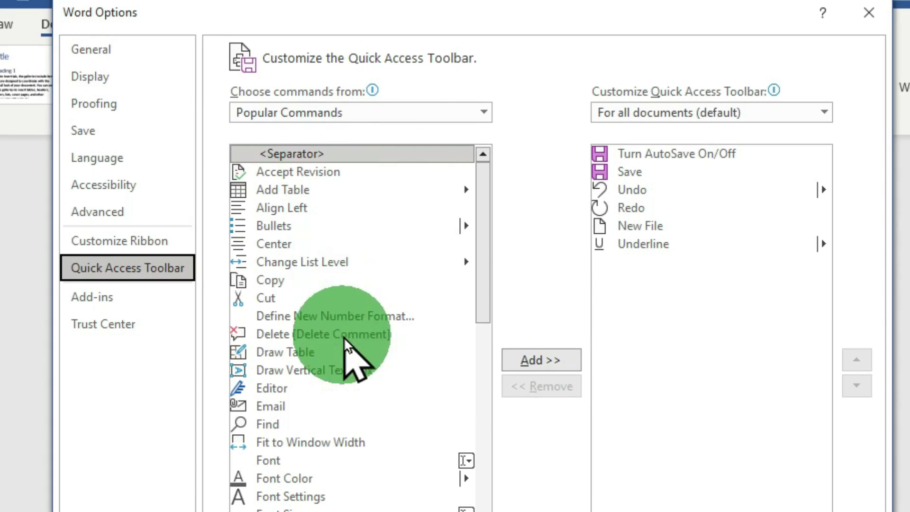
click(482, 114)
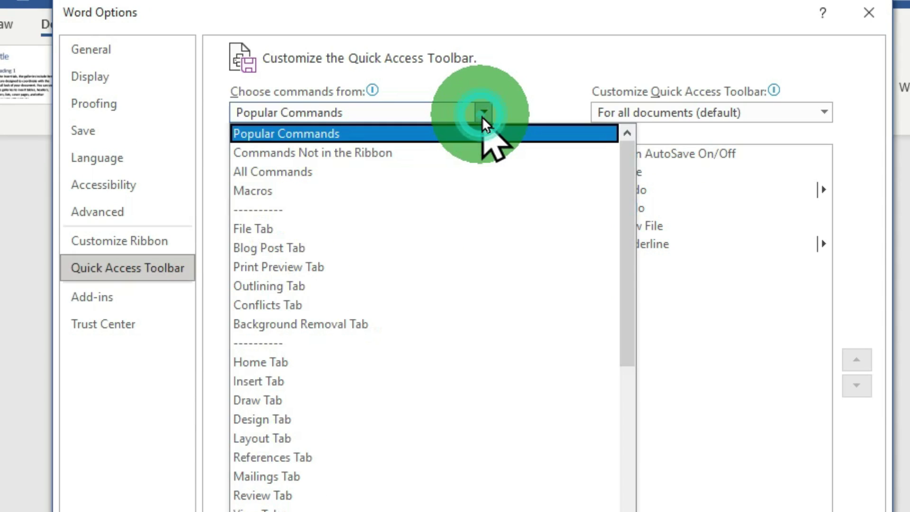
click(313, 170)
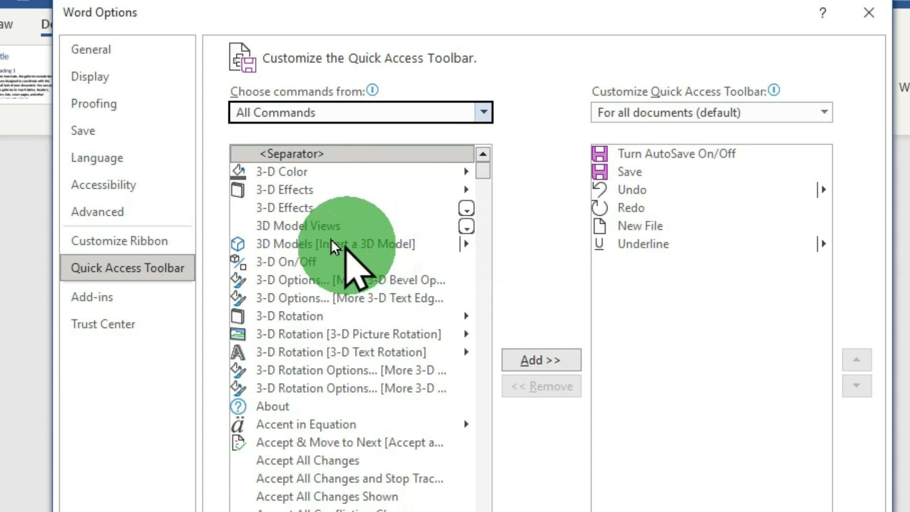
click(286, 190)
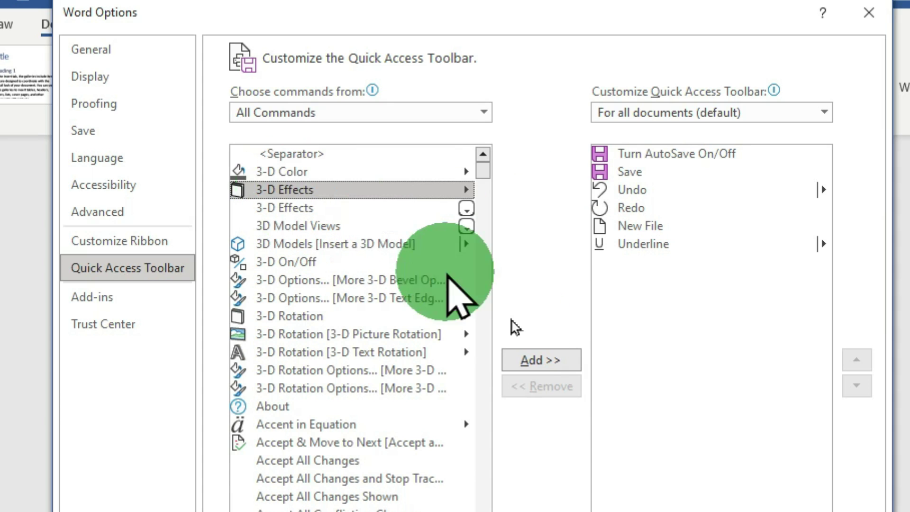
click(530, 360)
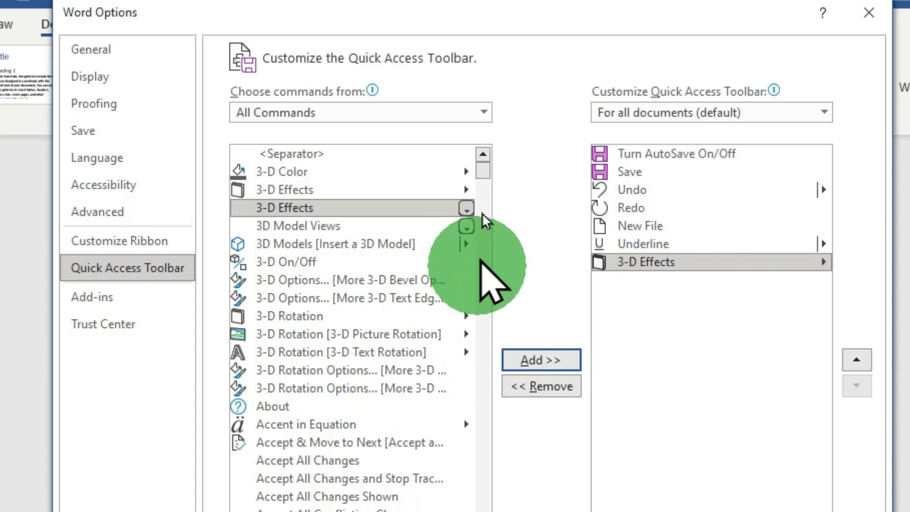
drag(481, 169, 488, 285)
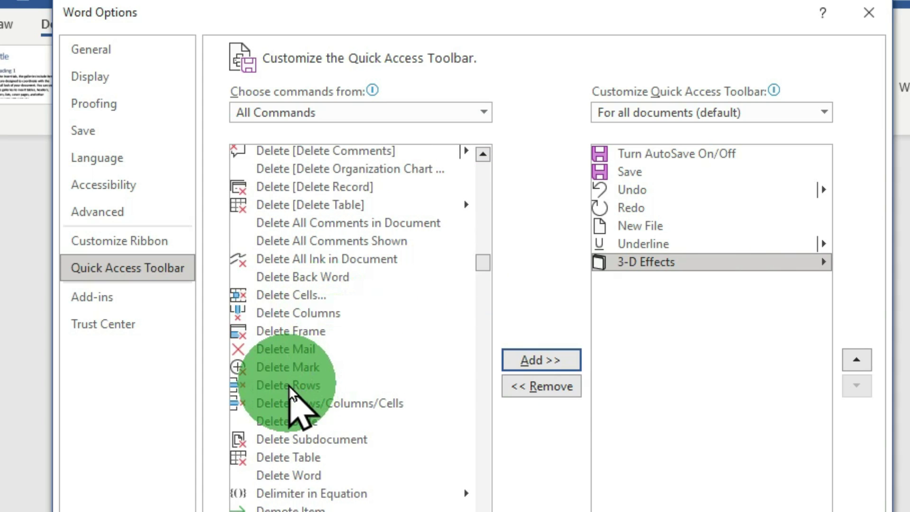
click(327, 509)
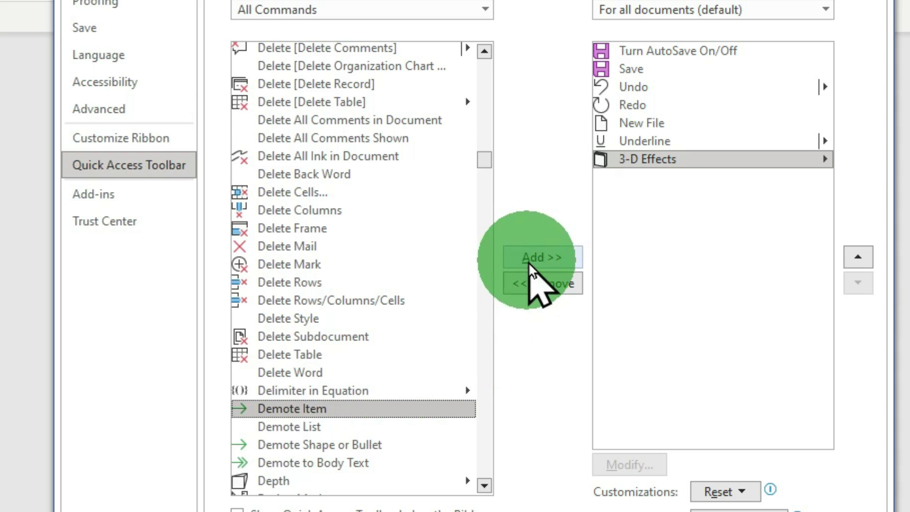
click(528, 263)
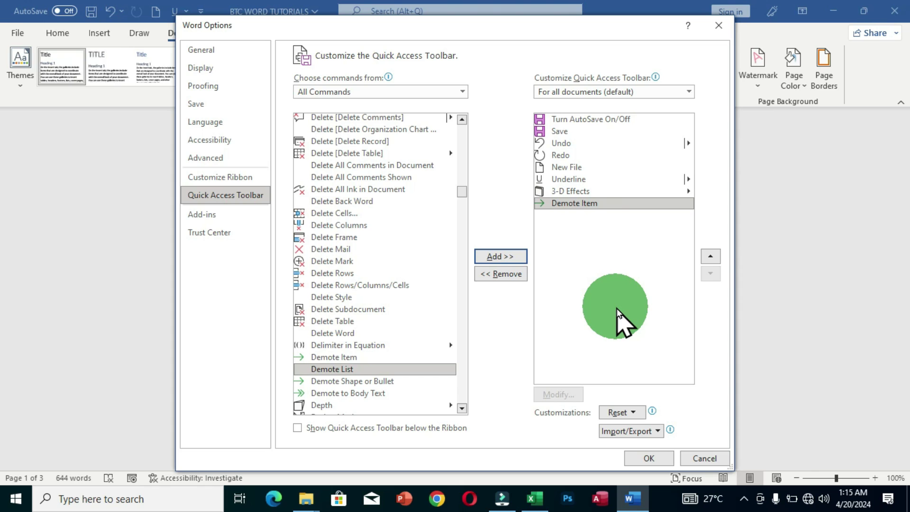
click(621, 193)
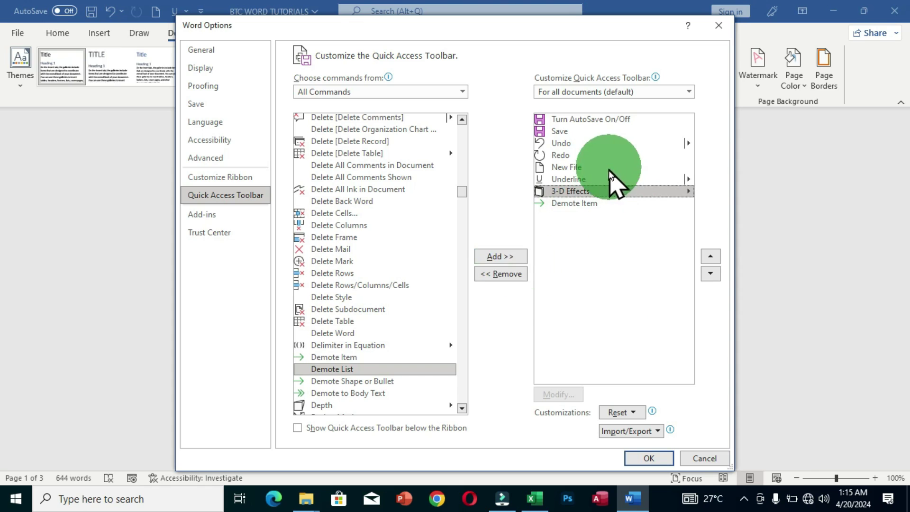
click(505, 273)
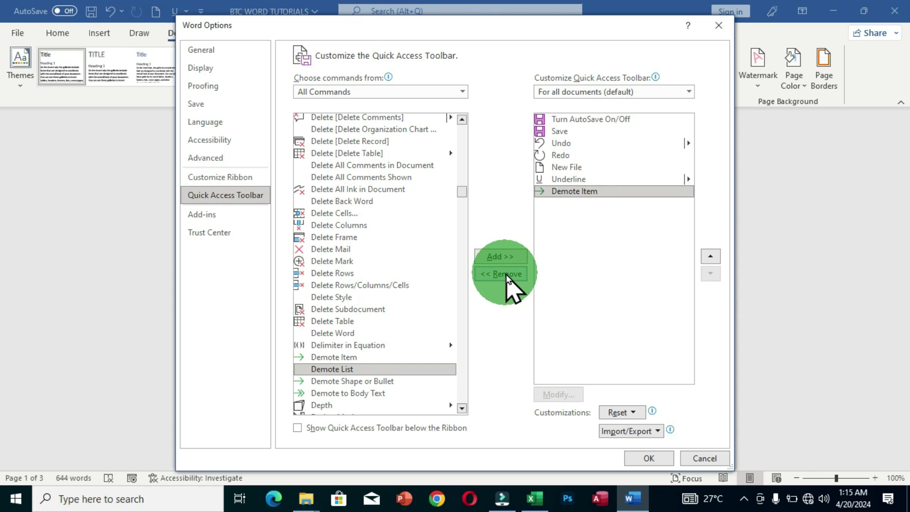
click(505, 274)
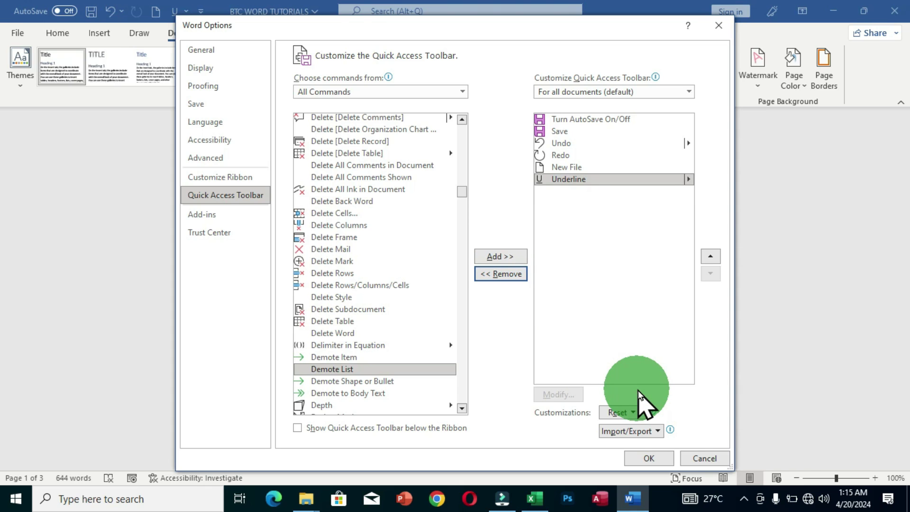
click(661, 459)
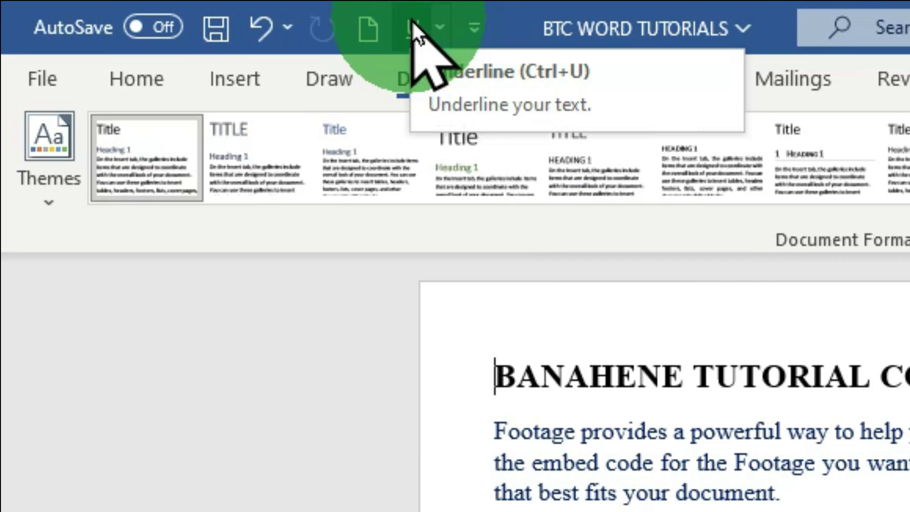
Step: Remove Underline from the Quick Access Toolbar, leaving Save, Undo, Redo and New File
right_click(411, 25)
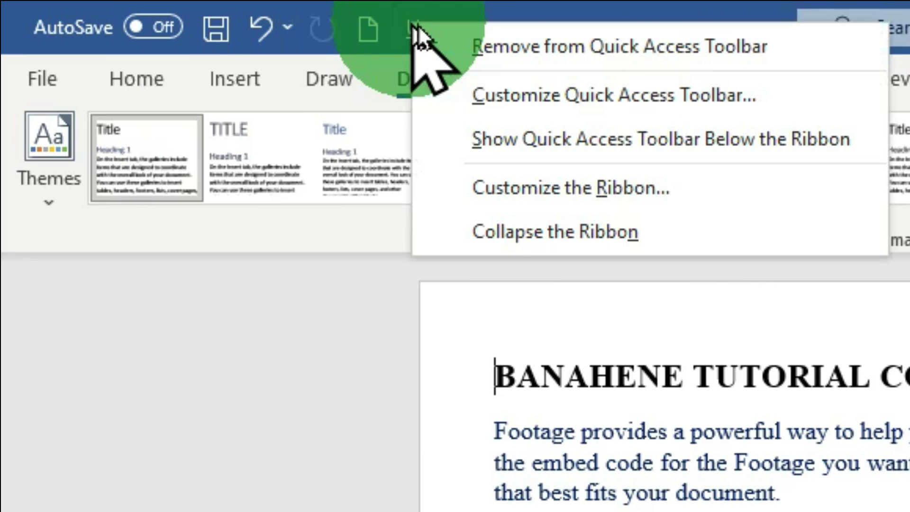
click(755, 55)
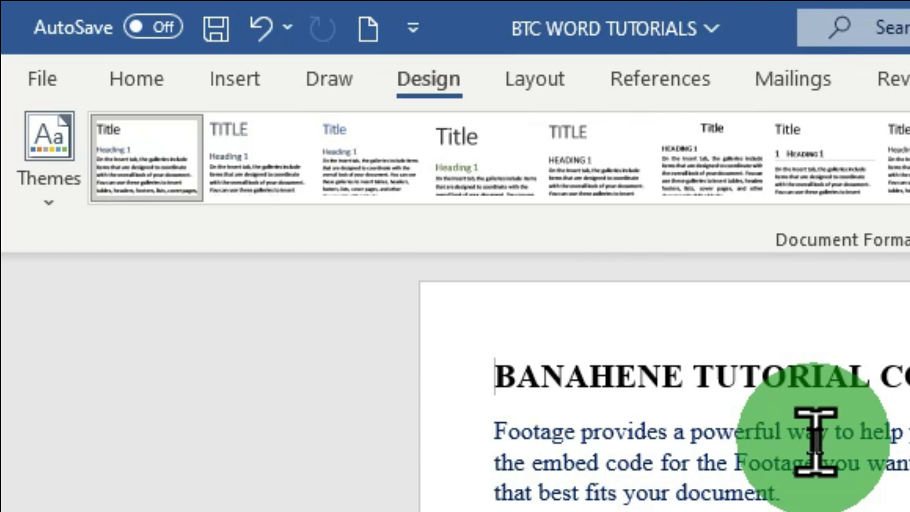